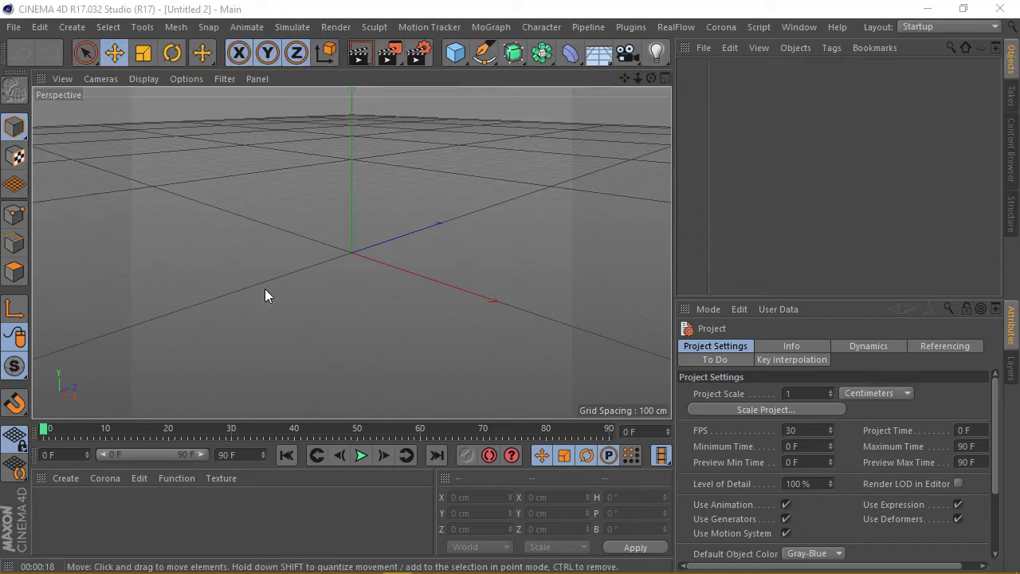
Create a new material named Mat and open it in the editor with a larger preview.
click(65, 478)
click(103, 326)
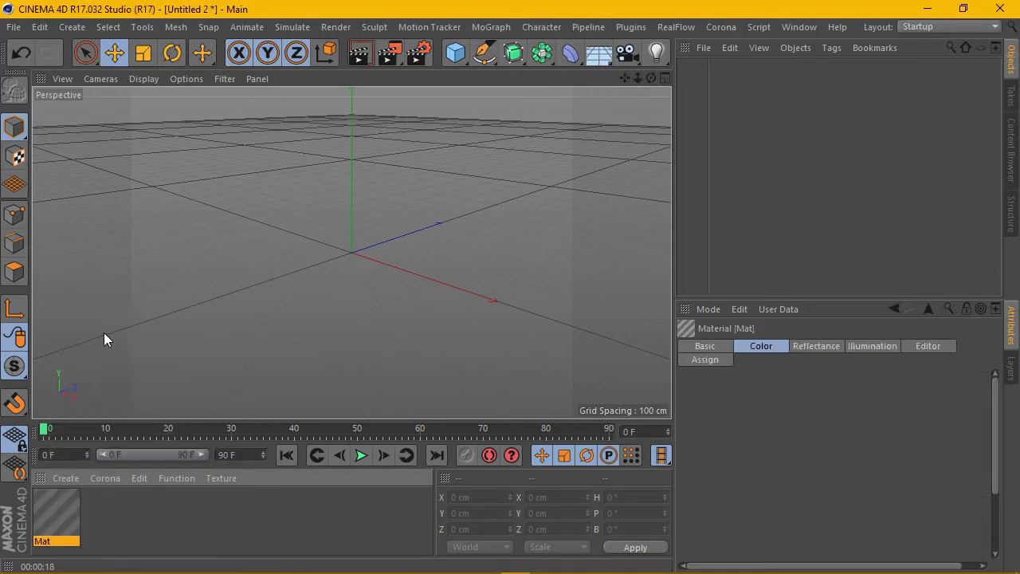
double_click(58, 514)
right_click(253, 213)
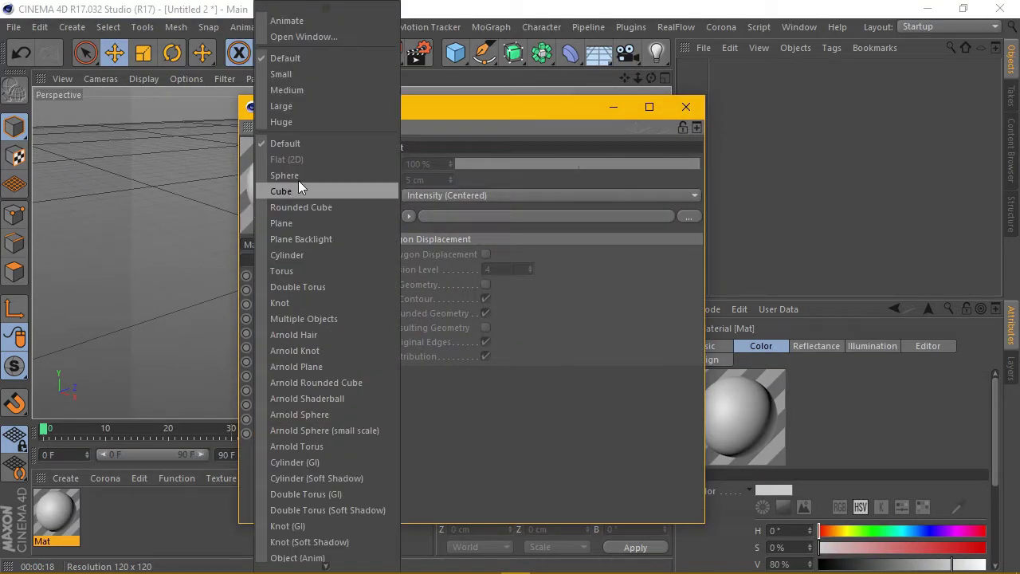
click(309, 127)
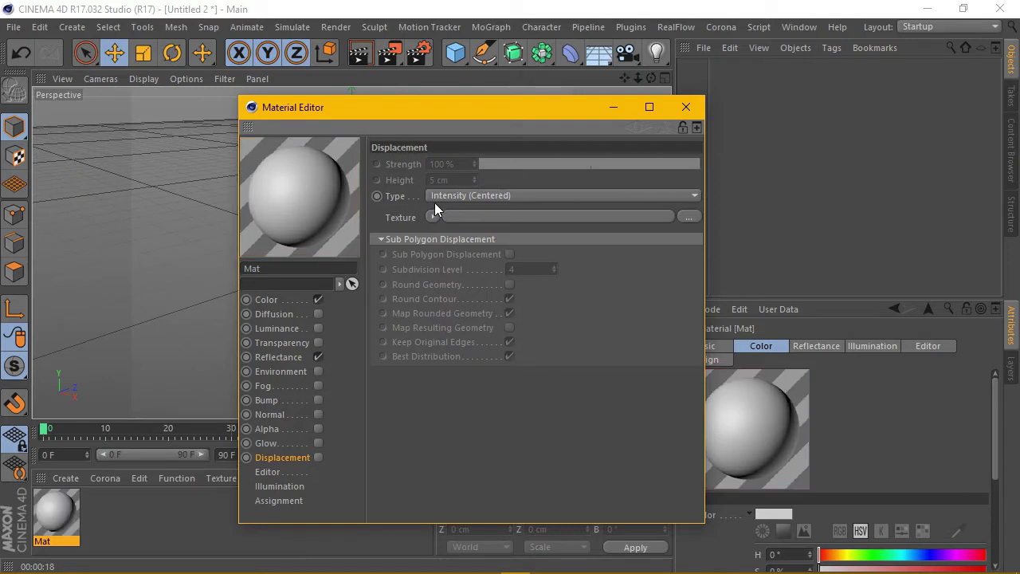
drag(412, 112, 357, 100)
Load a Noise shader into Mat's Color texture and set its type to Naki.
click(224, 288)
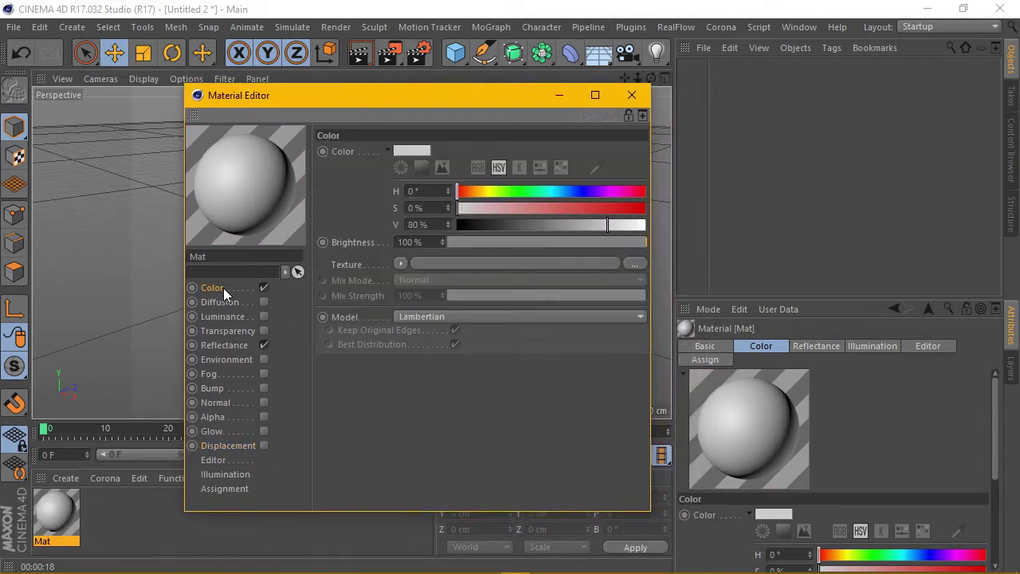
click(400, 264)
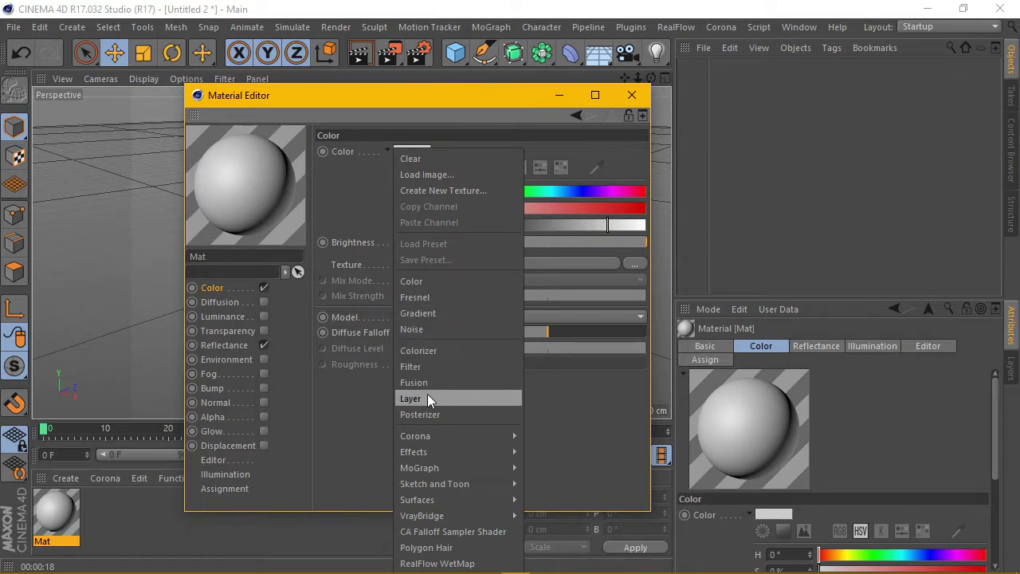
click(432, 330)
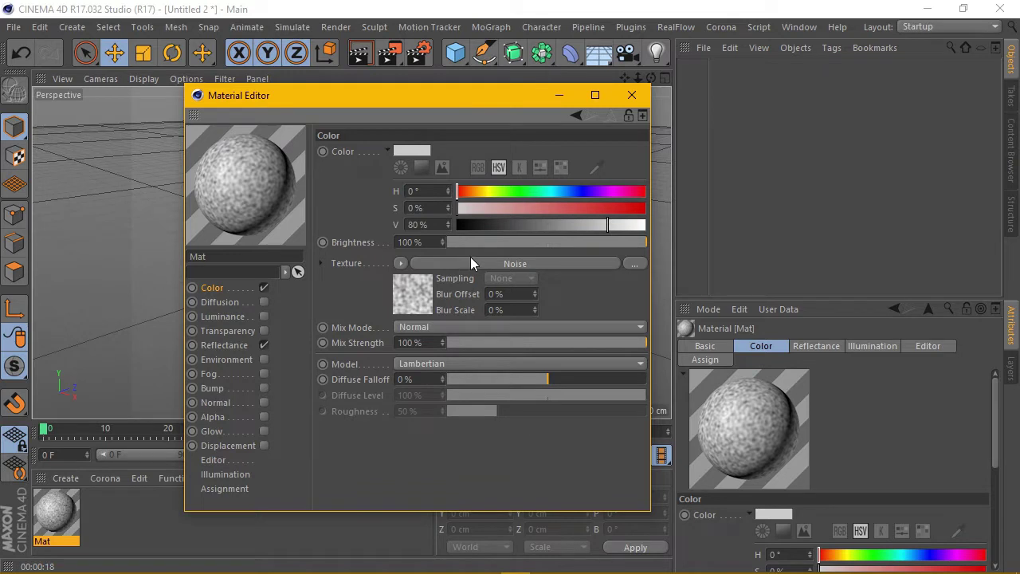
click(472, 263)
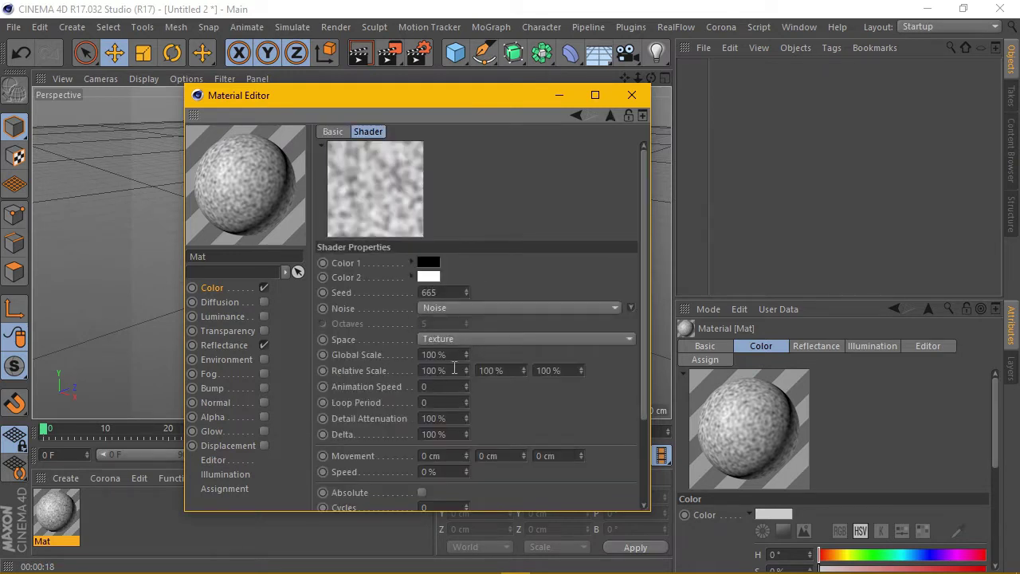
click(458, 308)
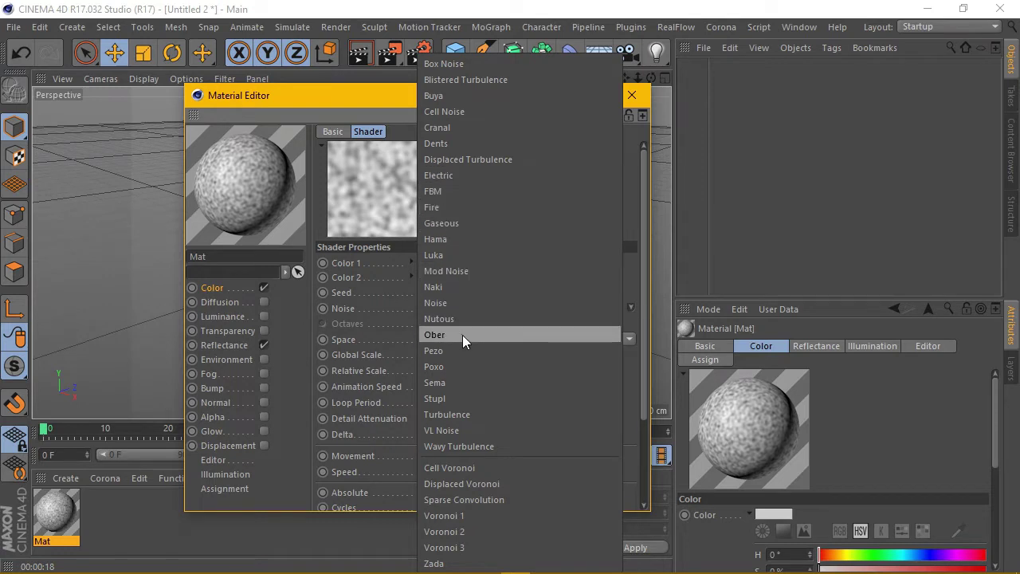
click(460, 286)
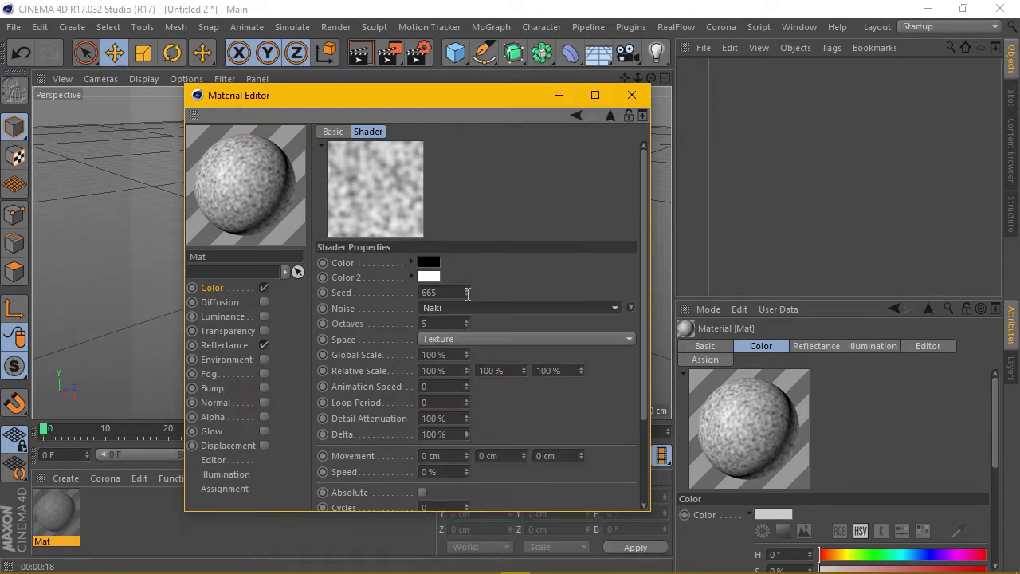
Set the Naki noise to 210% global scale and 120% Y relative scale.
click(460, 356)
text(210)
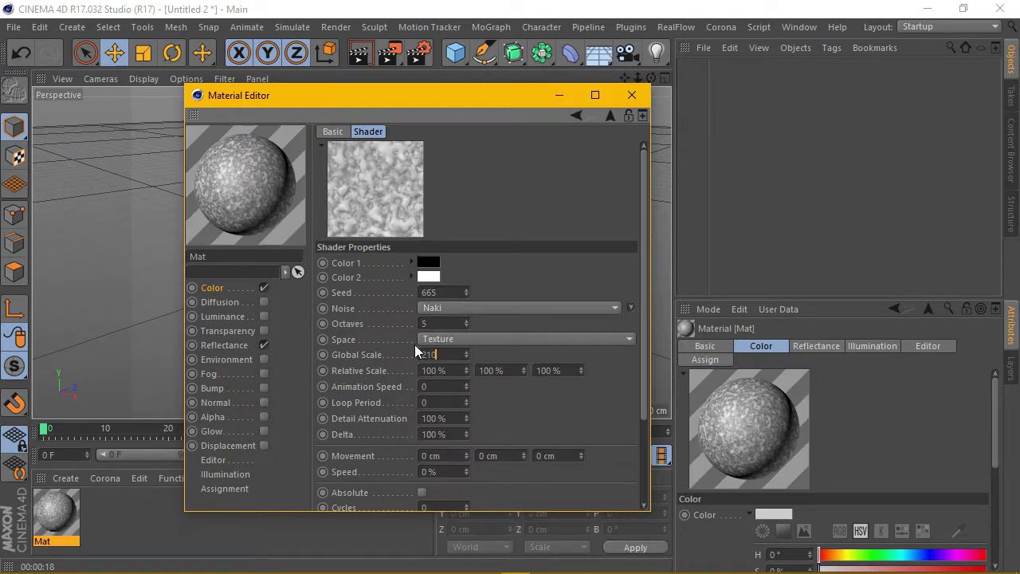
click(523, 372)
text(120)
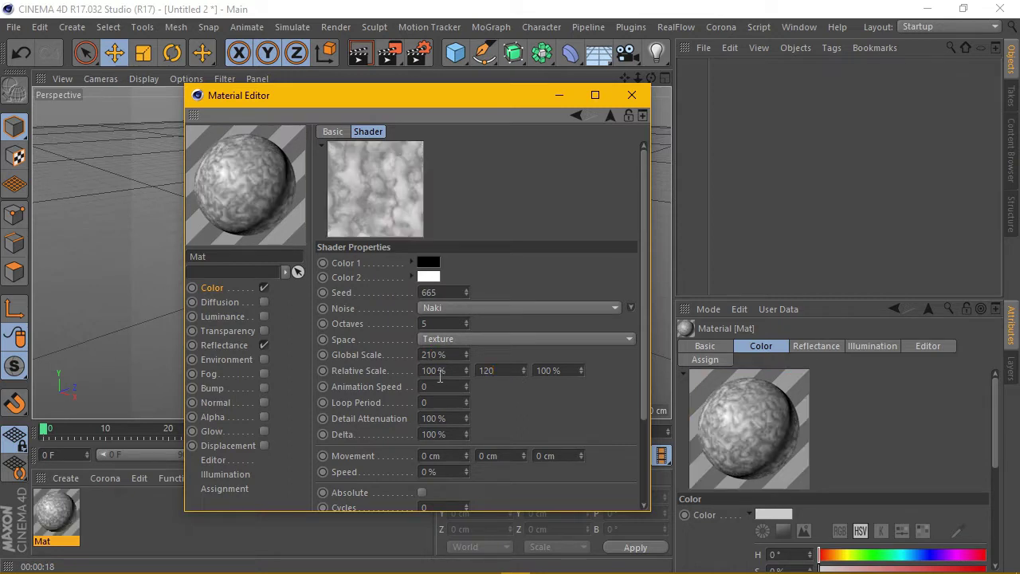
key(Return)
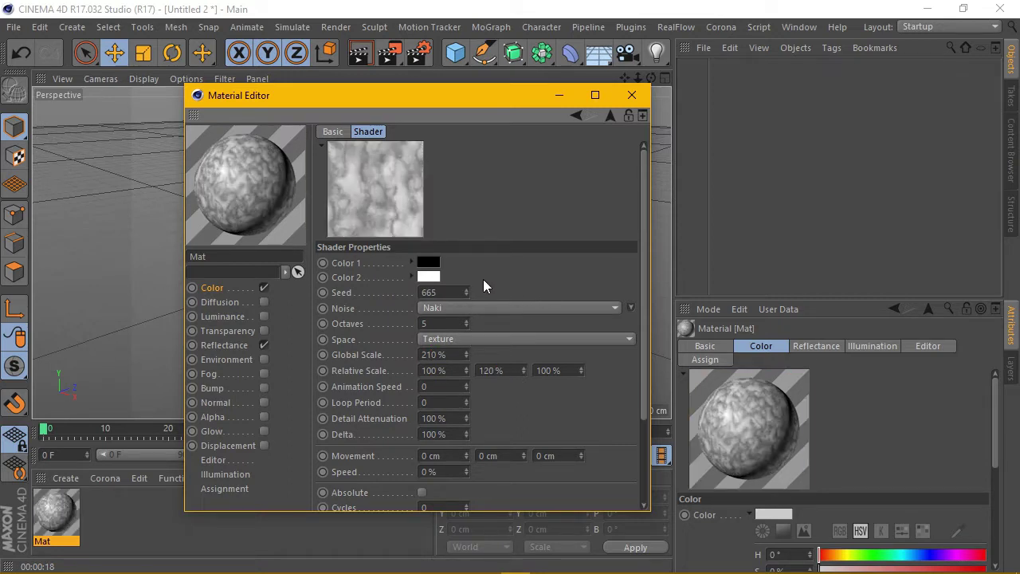
Copy the Naki noise texture from Mat's Color channel.
click(218, 290)
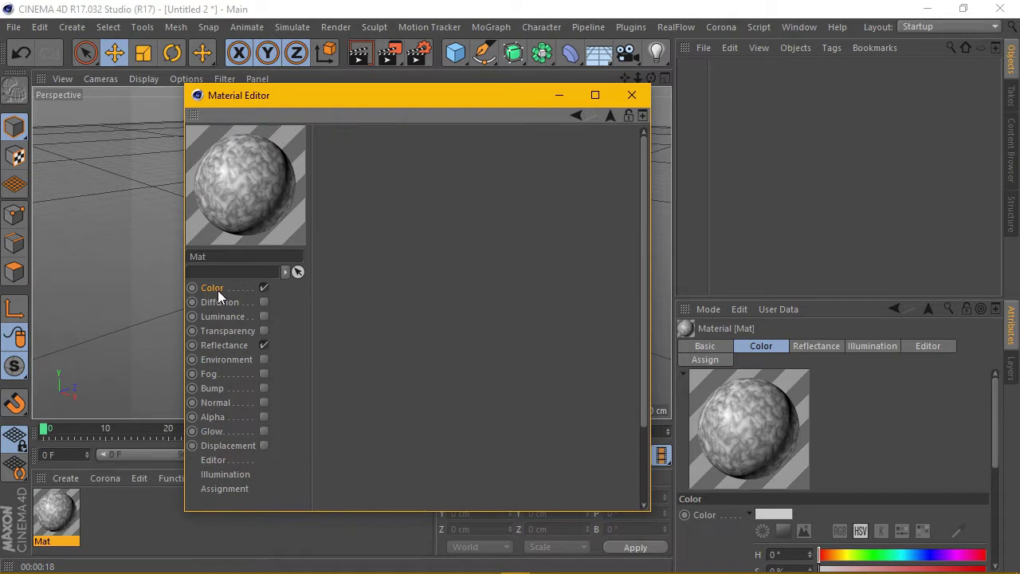
click(390, 263)
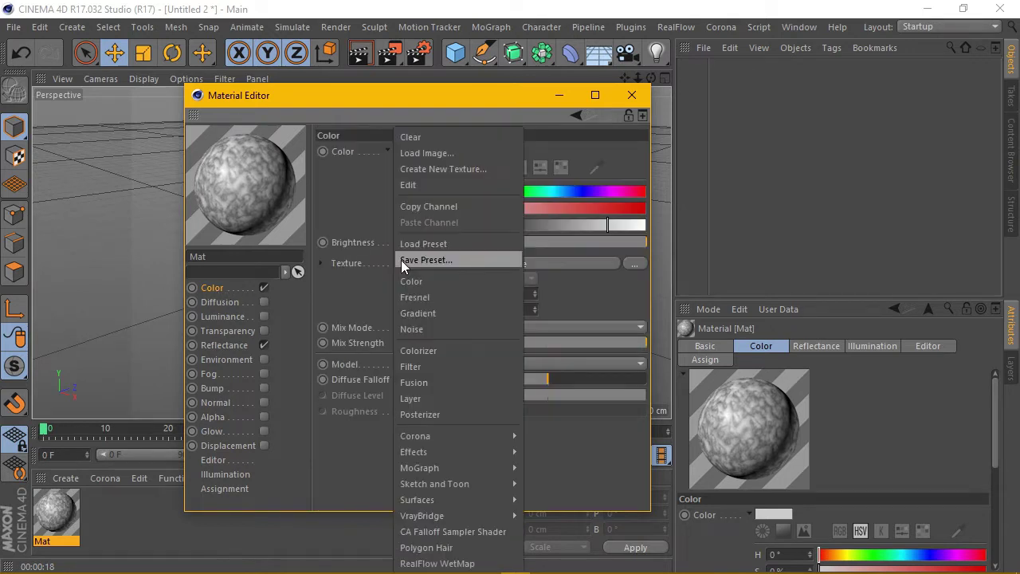
click(435, 209)
Enable the Bump channel, paste the noise into its texture and set Strength to 40%.
click(264, 389)
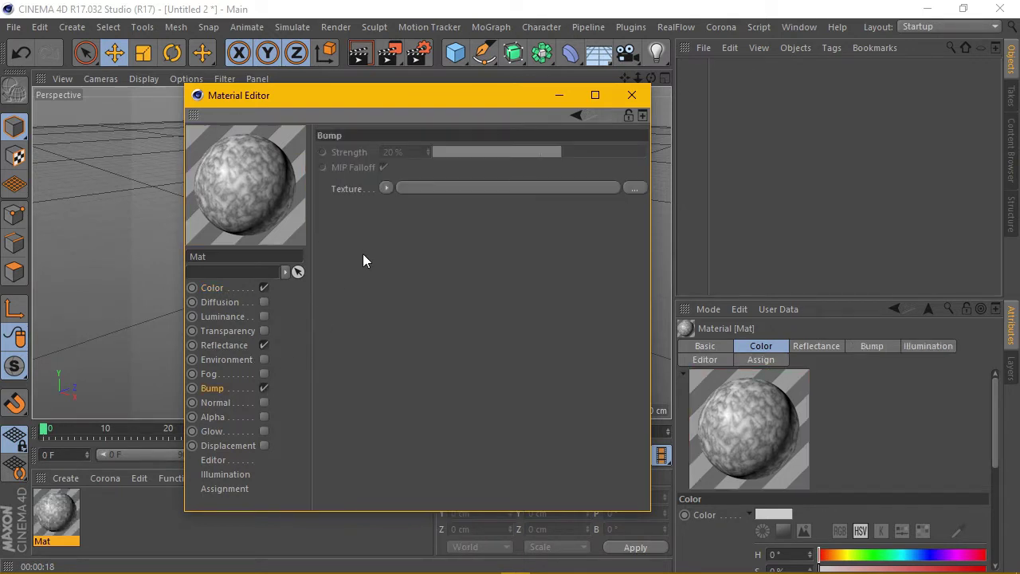
click(387, 192)
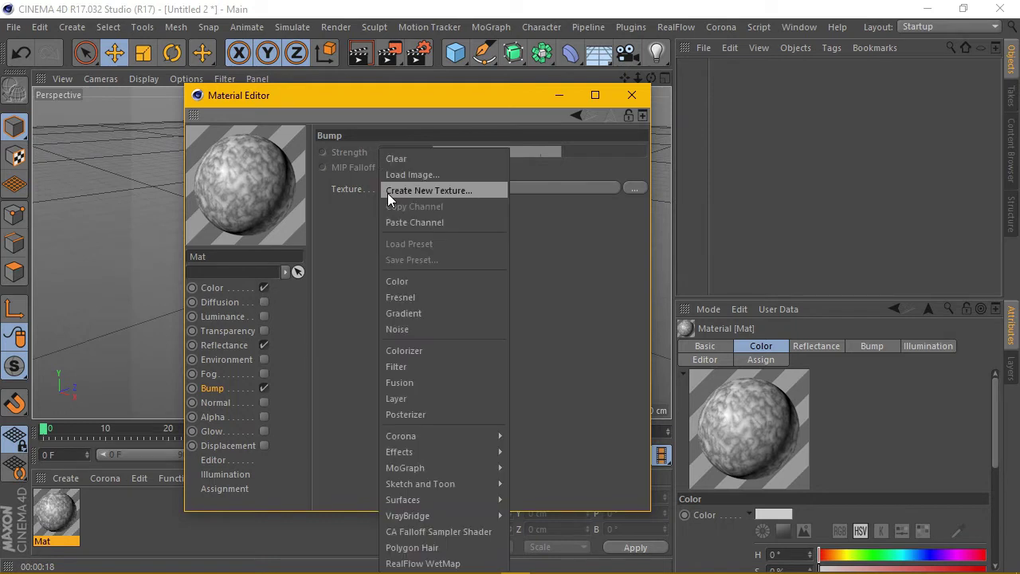
click(446, 223)
double_click(416, 157)
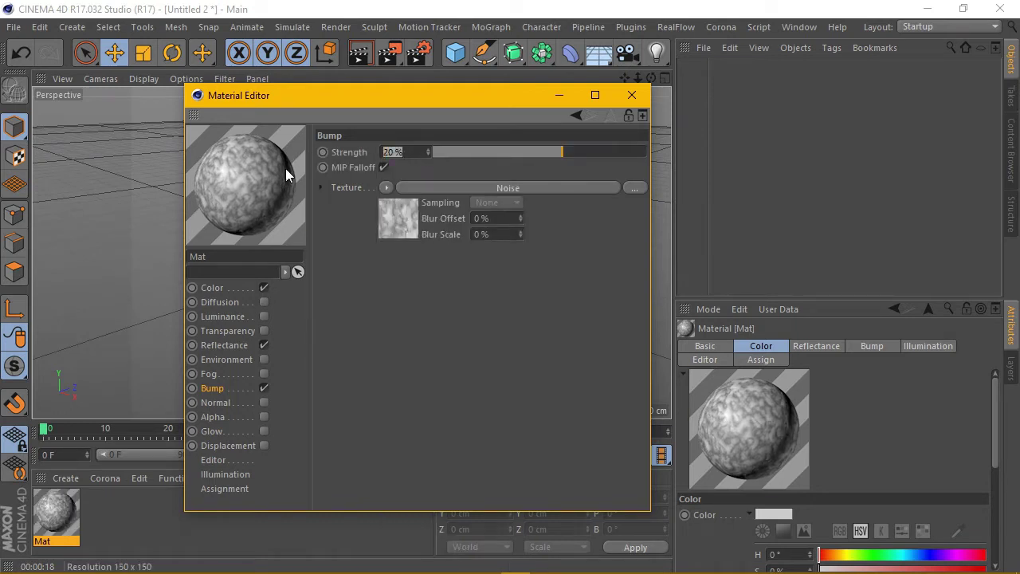
text(40)
key(Return)
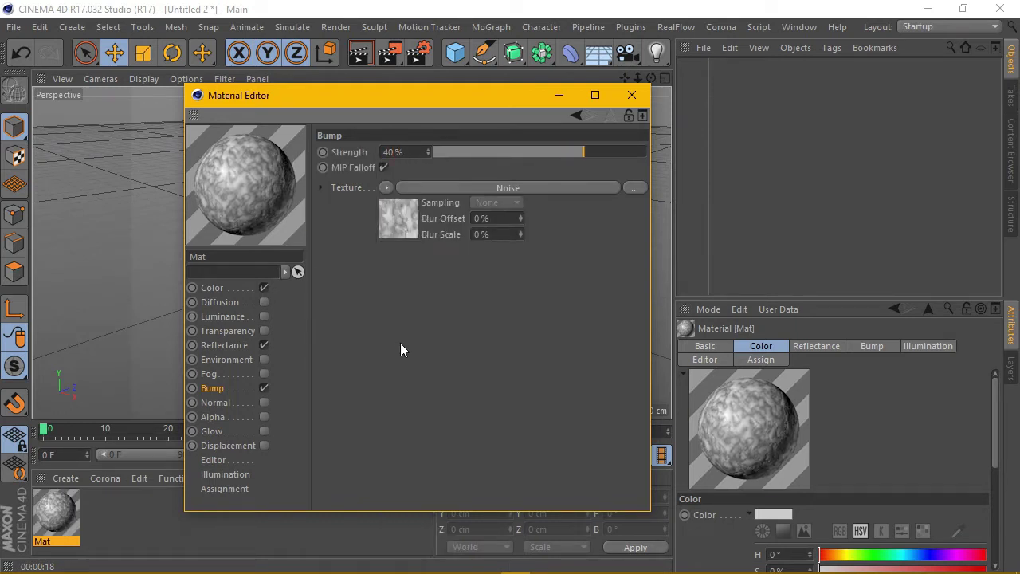
Enable Displacement and load a Voronoi 3 noise into its texture.
click(266, 445)
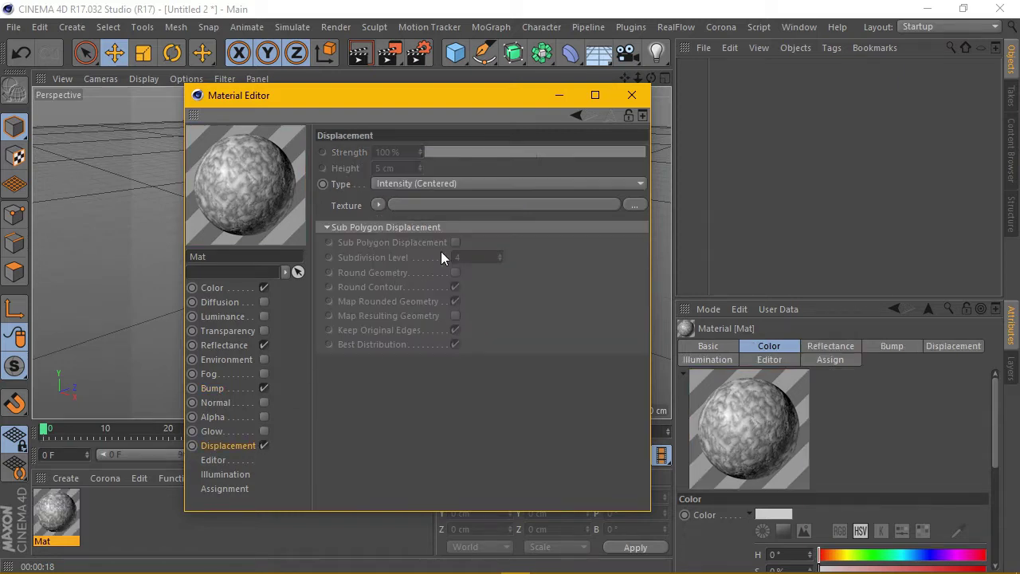
click(378, 205)
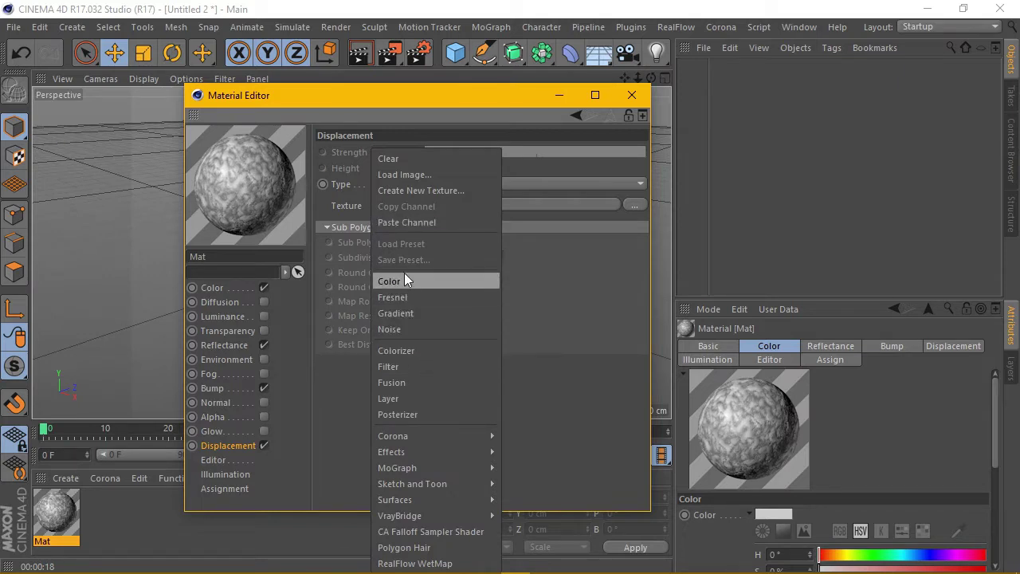
click(406, 329)
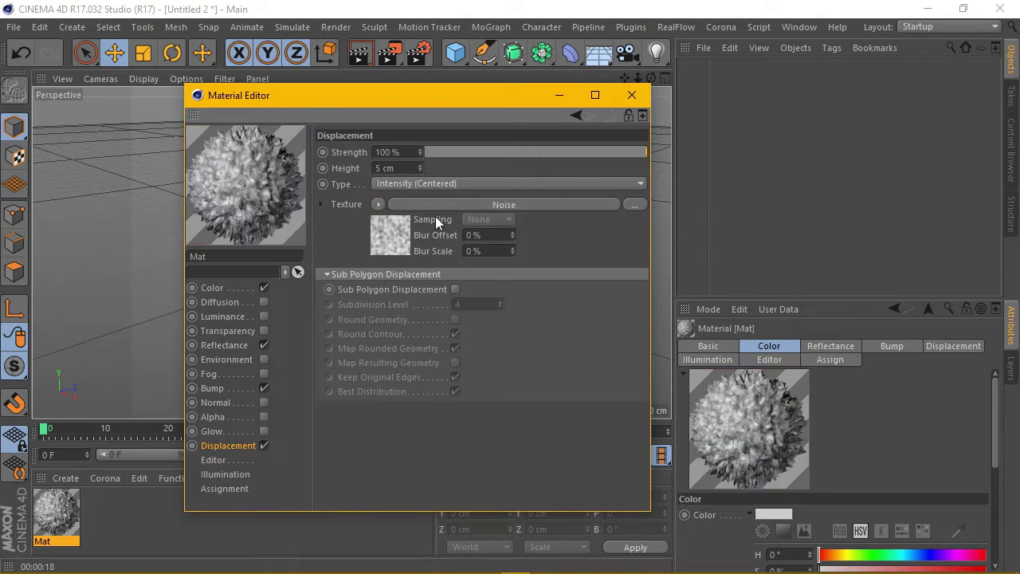
click(459, 205)
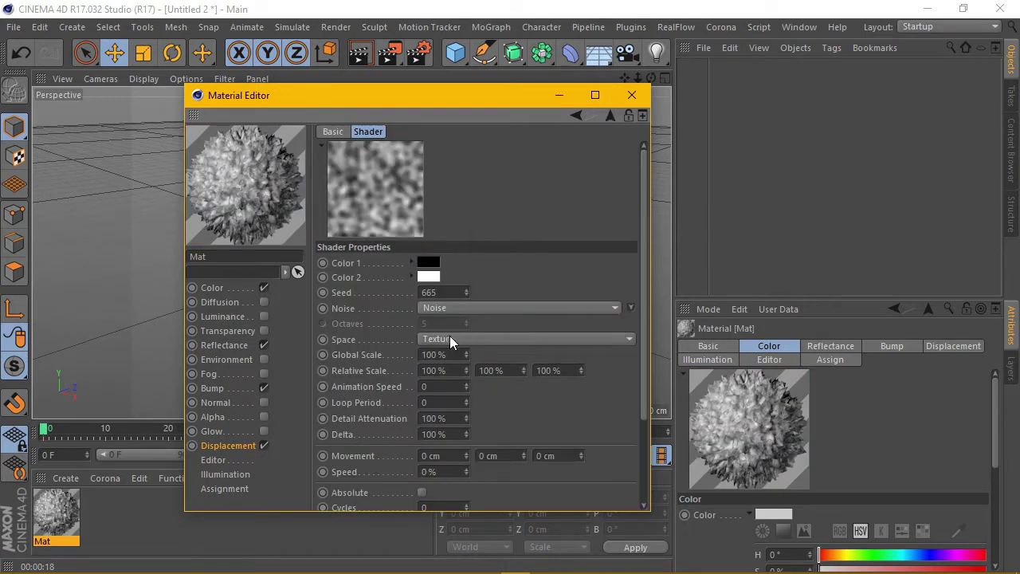
click(456, 308)
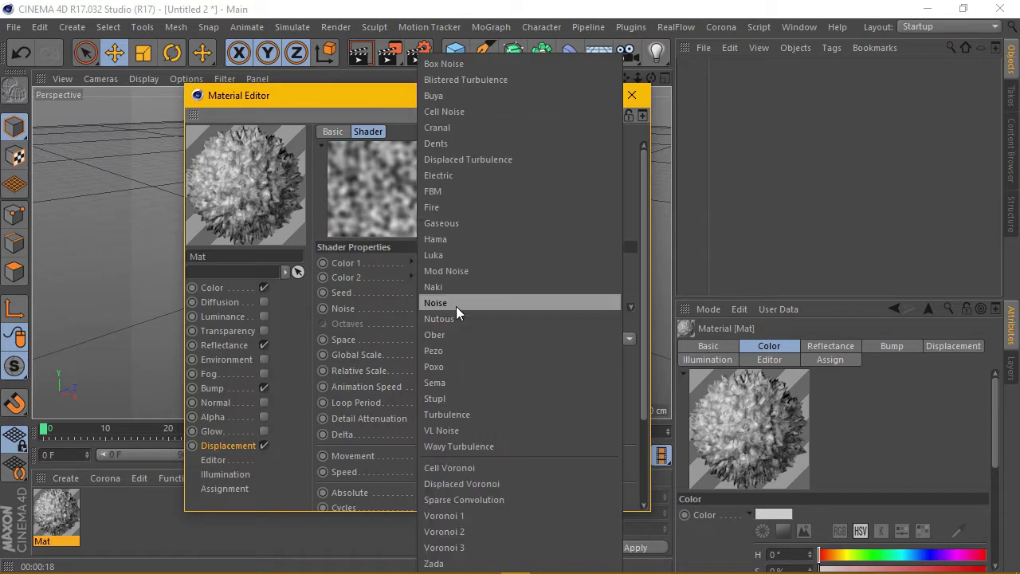
click(451, 548)
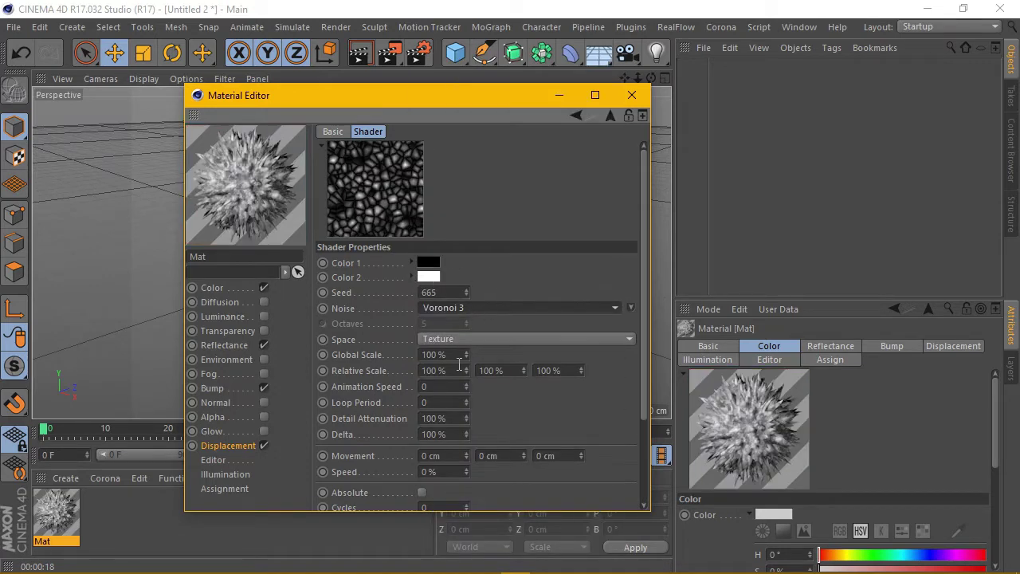
Set the Voronoi 3 noise to 550% global scale and 120% Y relative scale.
double_click(430, 356)
text(550)
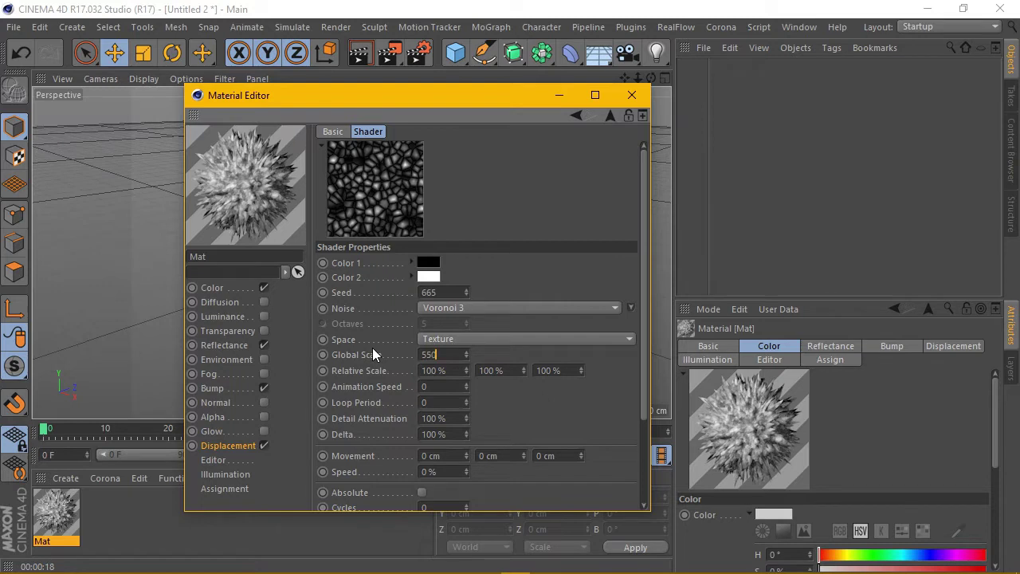
key(Return)
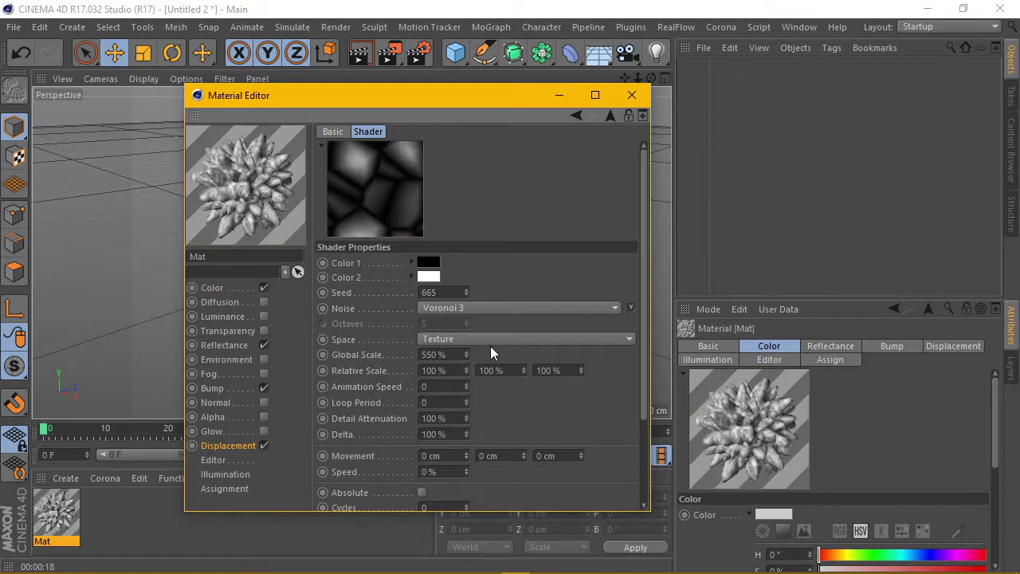
double_click(491, 370)
text(12)
text(0)
key(Return)
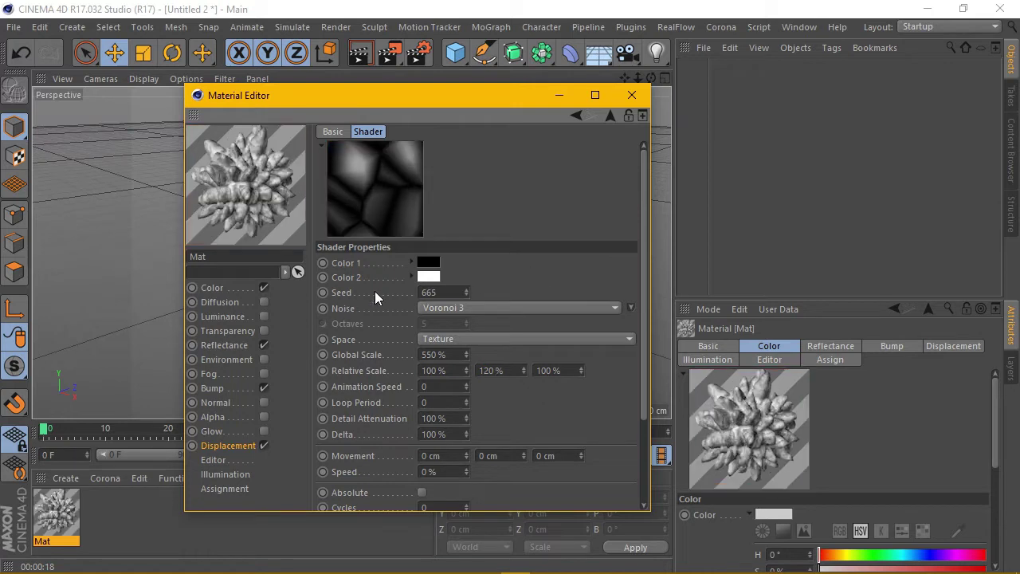
Set the displacement noise's High Clip to 9% and Brightness to 23%.
drag(643, 307, 644, 406)
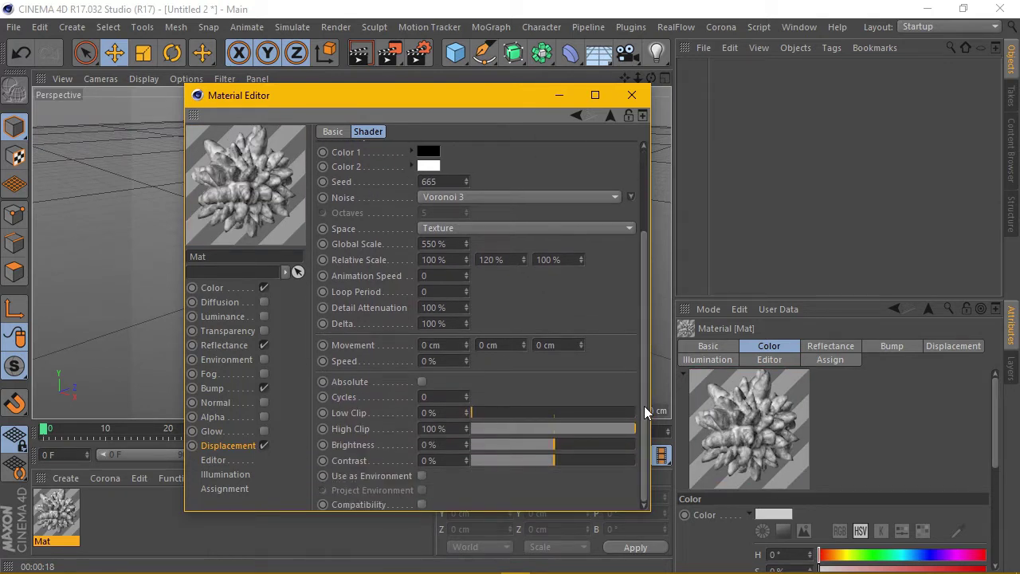
double_click(448, 448)
text(25)
key(Return)
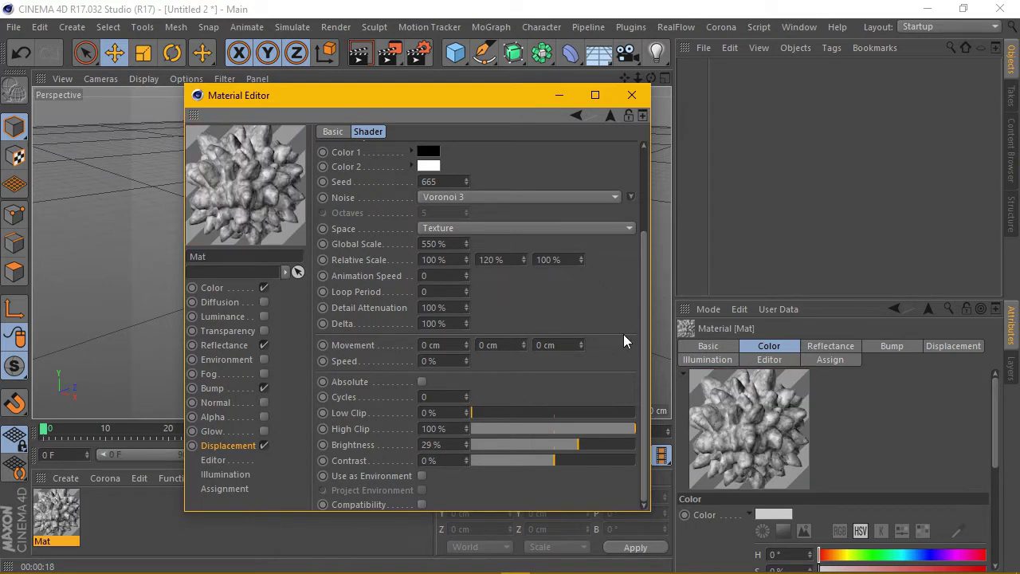
mouse_move(646, 316)
mouse_down()
mouse_move(646, 243)
mouse_move(653, 374)
mouse_up()
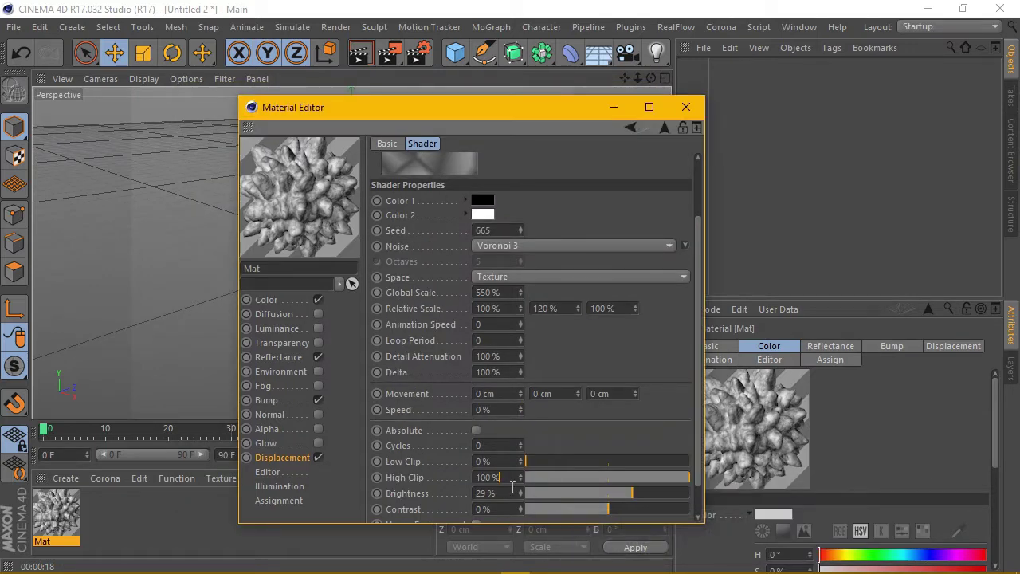
double_click(513, 487)
drag(696, 465, 702, 485)
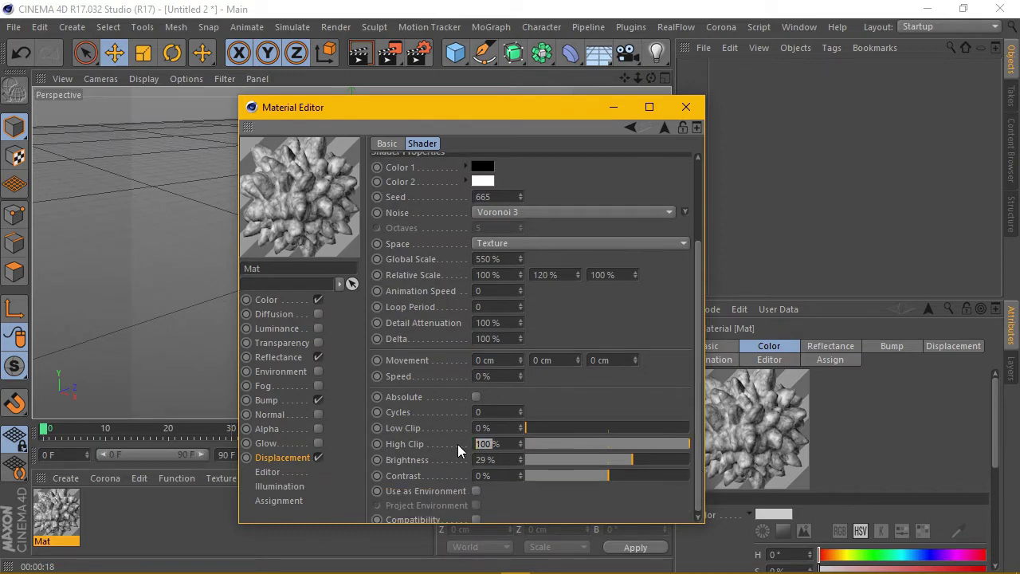
text(9)
key(Return)
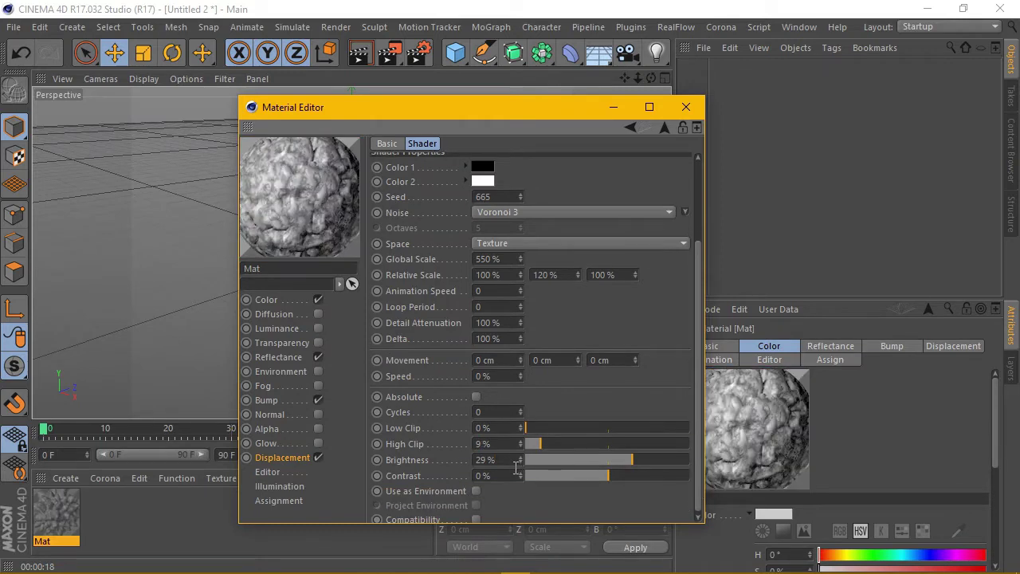
text(23)
key(Return)
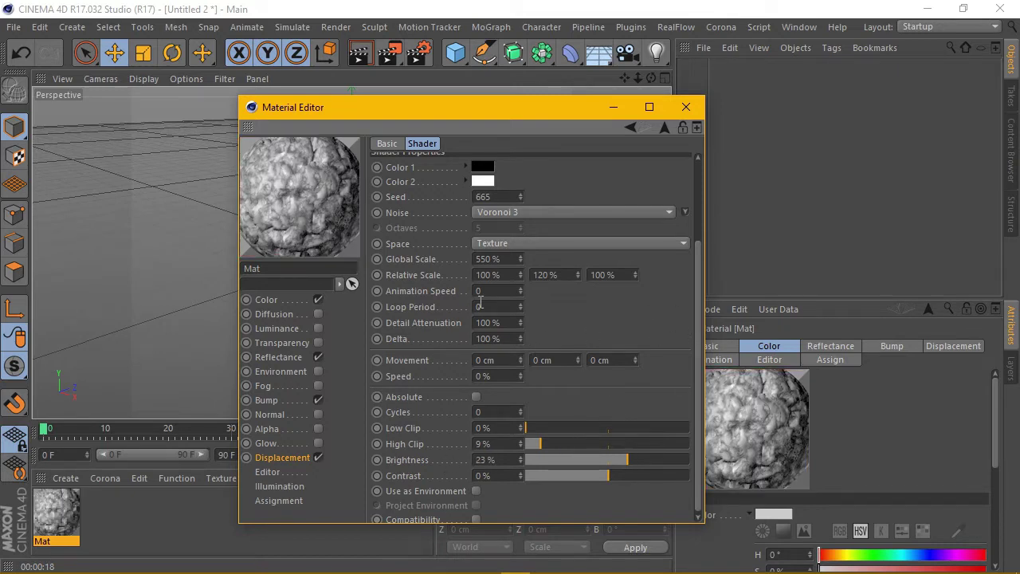
click(266, 300)
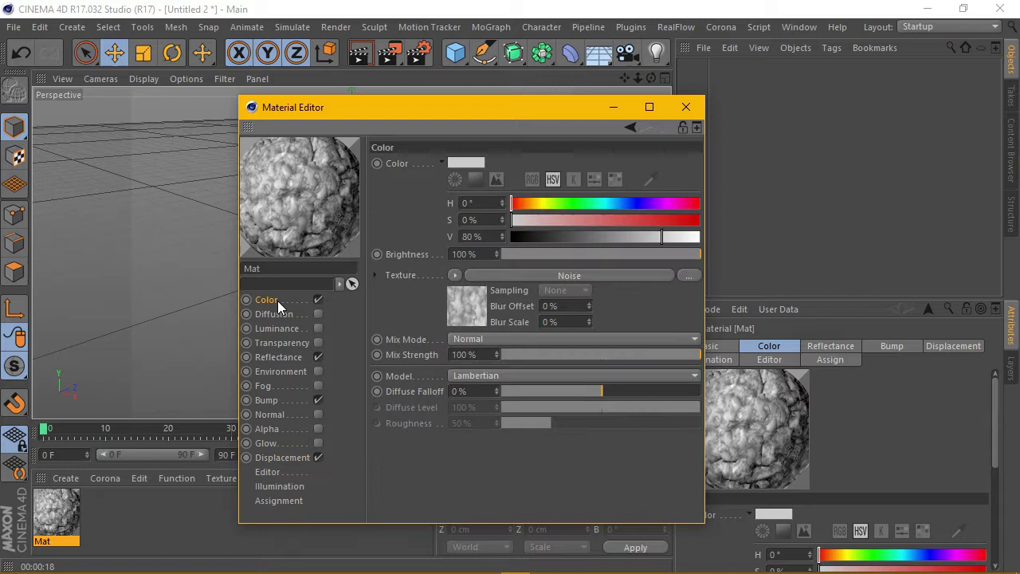
Set the Color noise's second Relative Scale to 130%.
click(496, 279)
drag(567, 384, 504, 383)
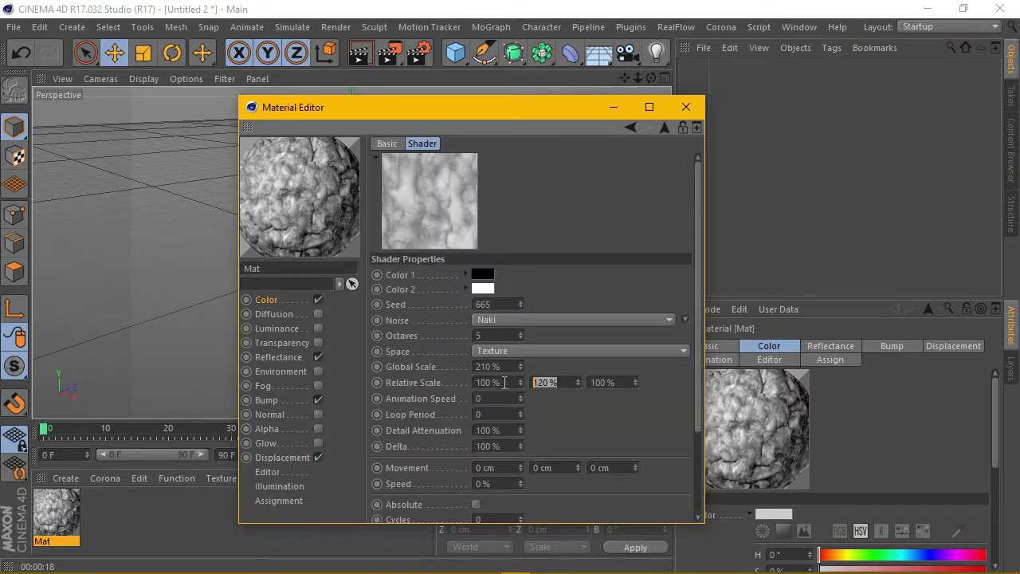
text(130)
key(Return)
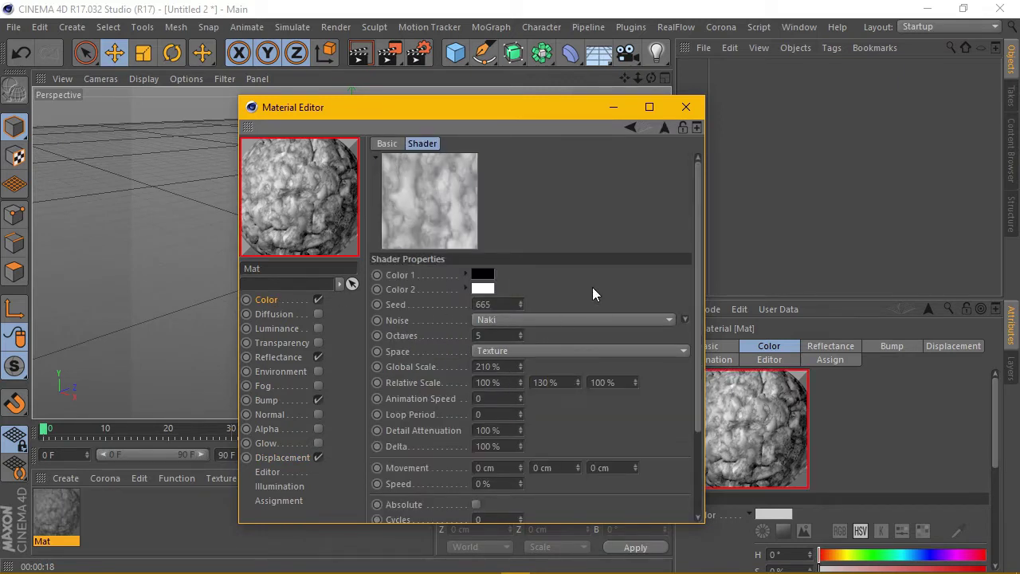
Set the Bump noise's second Relative Scale to 130% and close the Material Editor.
click(267, 400)
click(437, 238)
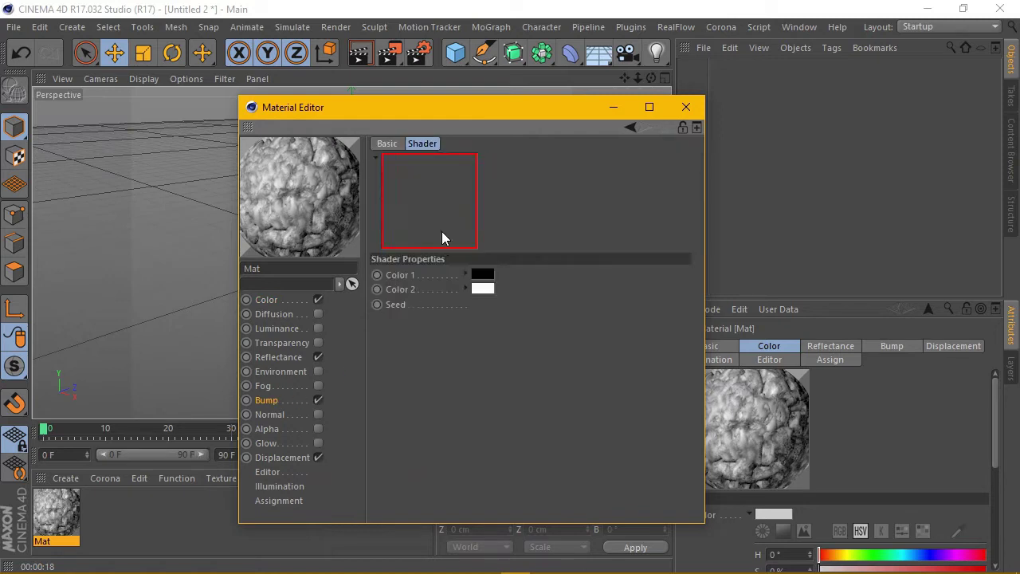
double_click(565, 385)
text(130)
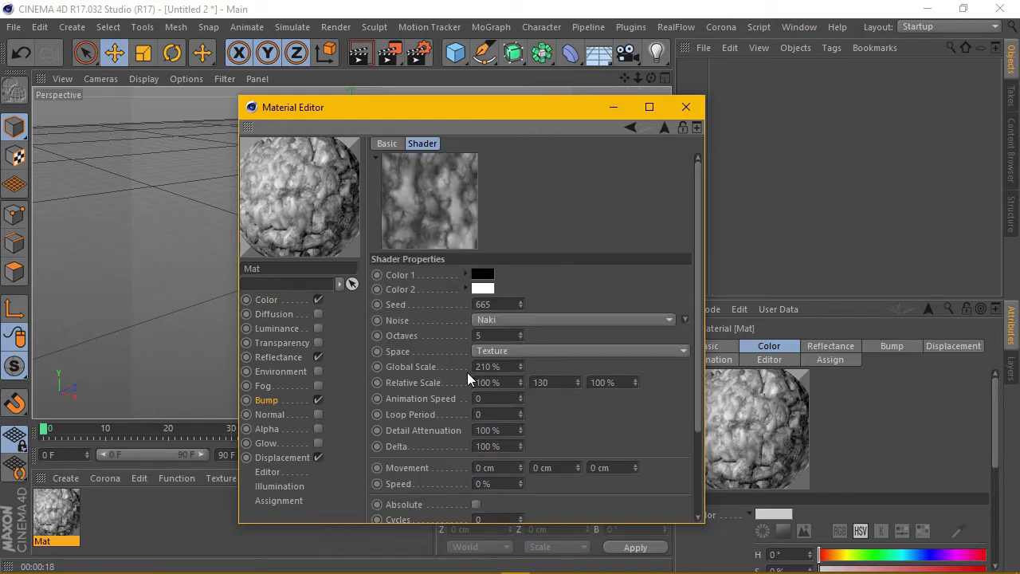
key(Return)
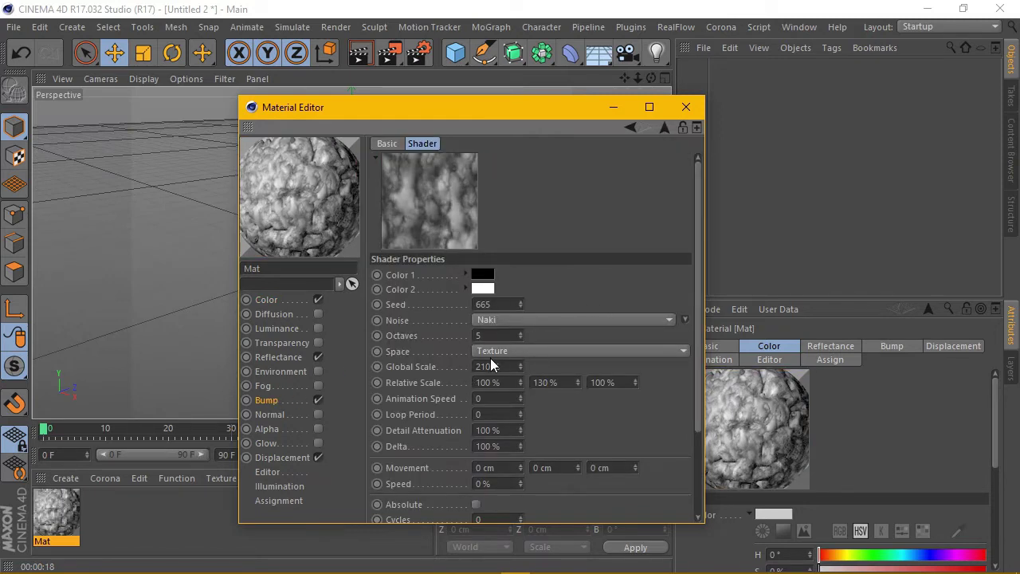
click(686, 106)
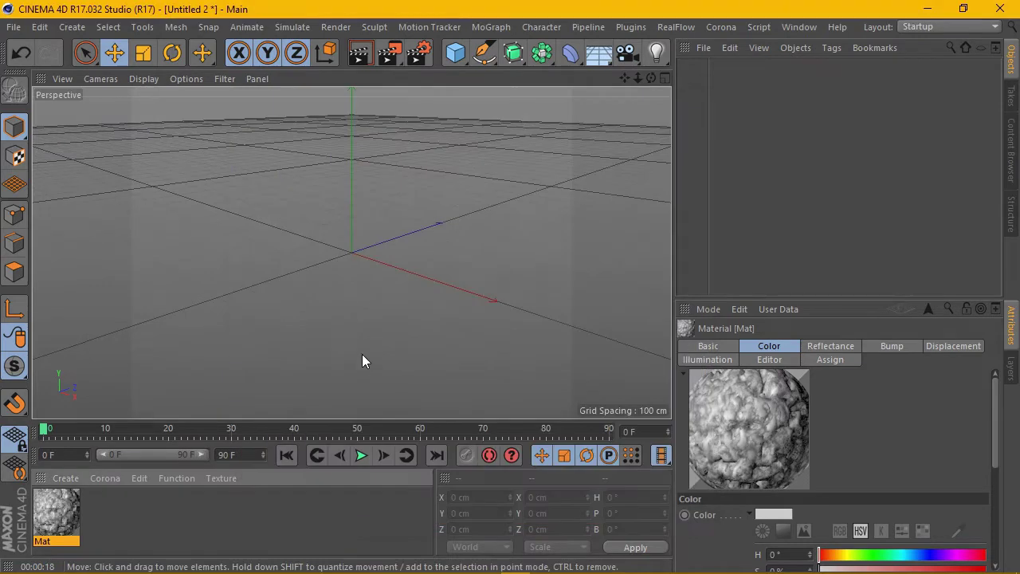
Turn on Sub Polygon Displacement for Mat with 50% displacement strength.
double_click(73, 510)
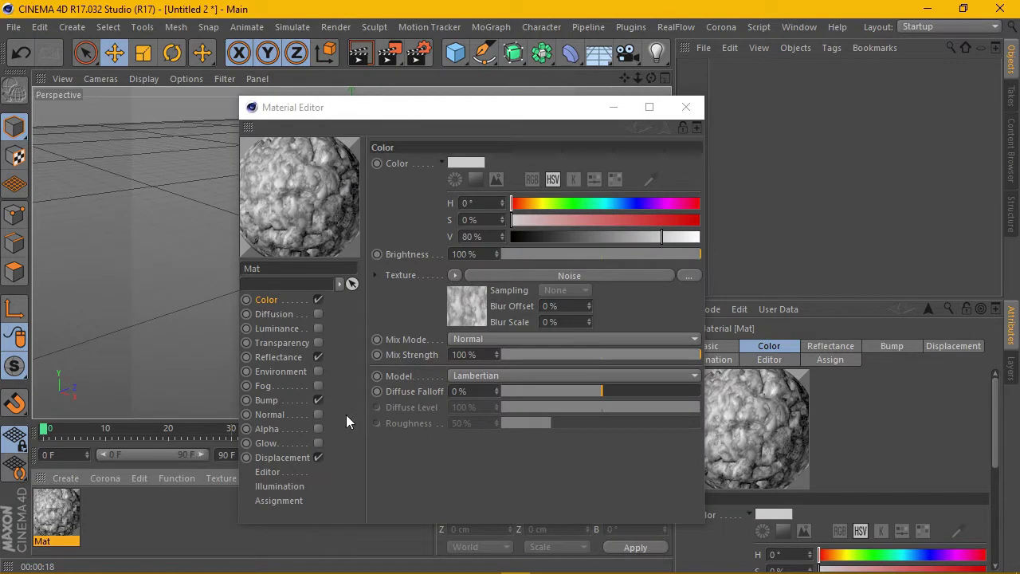
click(303, 455)
click(510, 302)
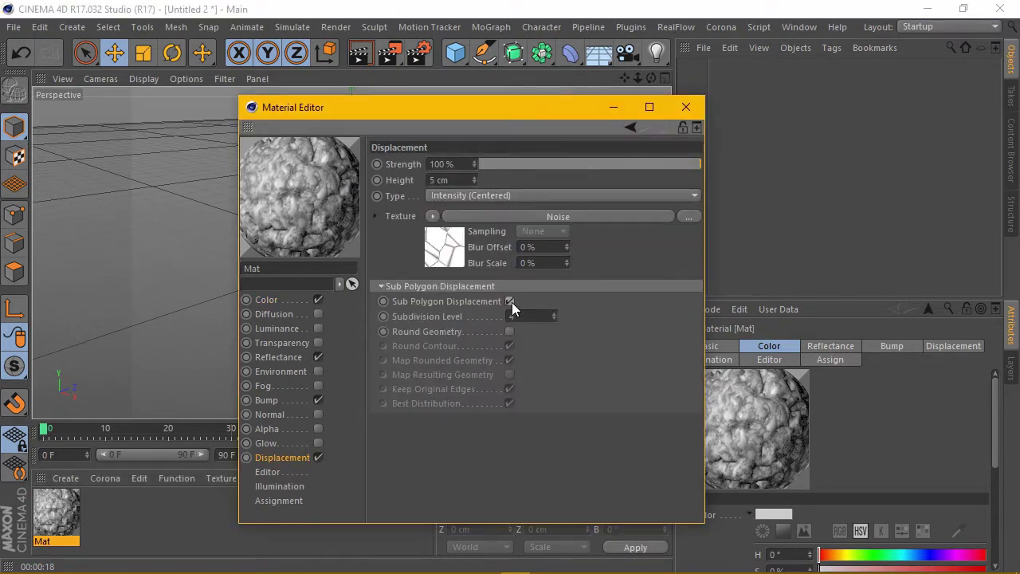
click(441, 164)
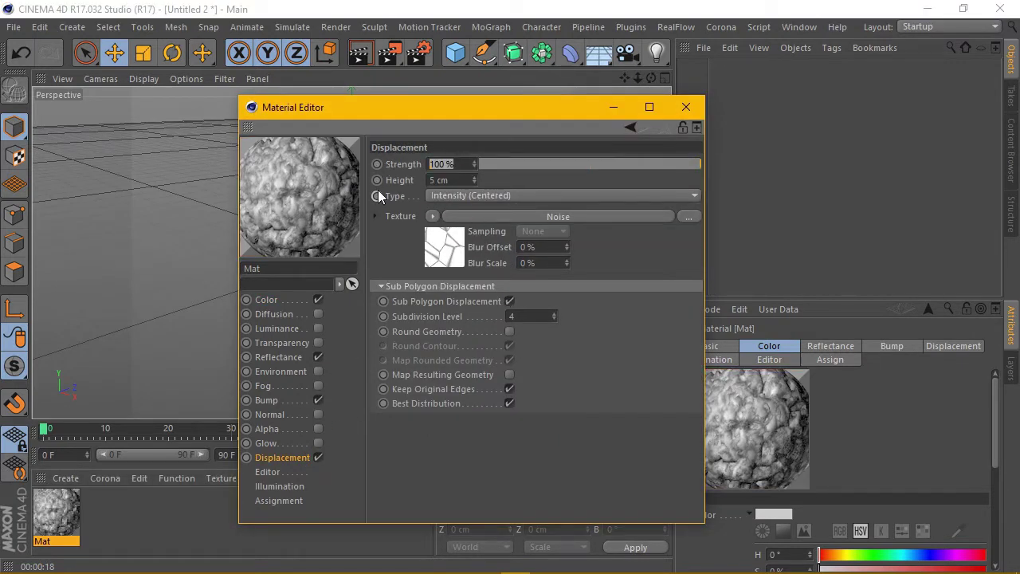
text(50)
key(Return)
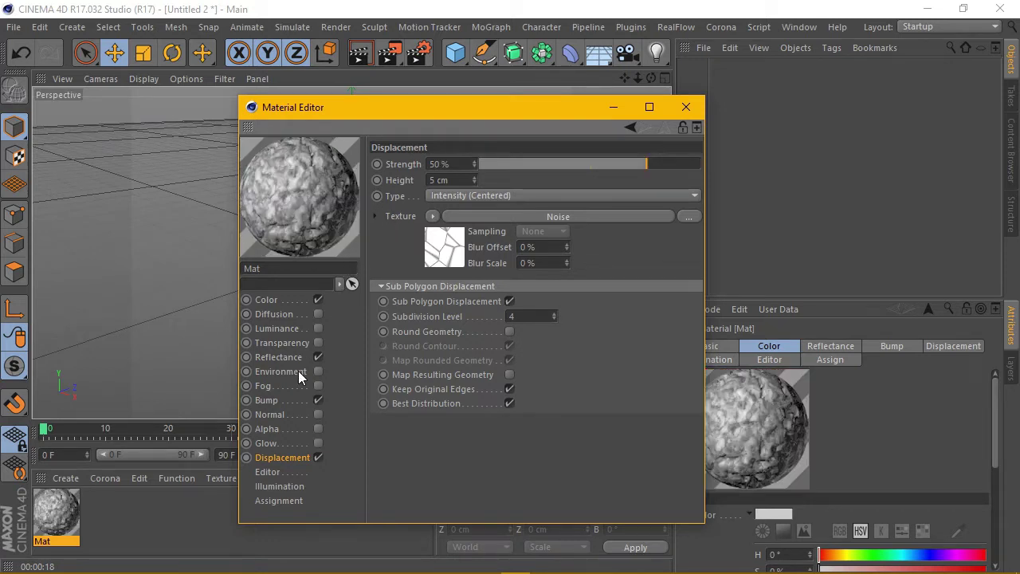
Review the displacement and Color noise settings, then close the Material Editor.
click(500, 214)
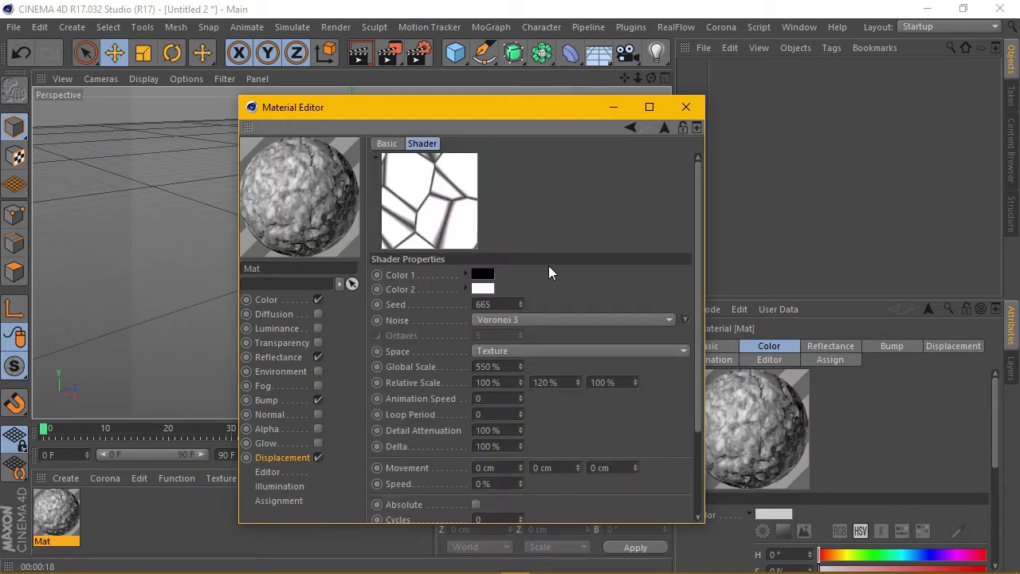
click(271, 299)
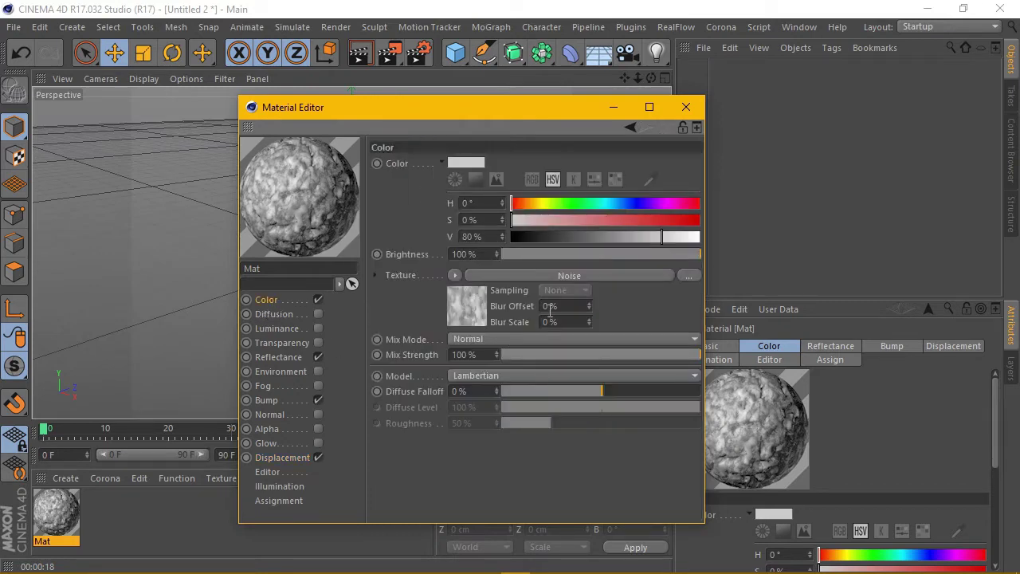
click(542, 276)
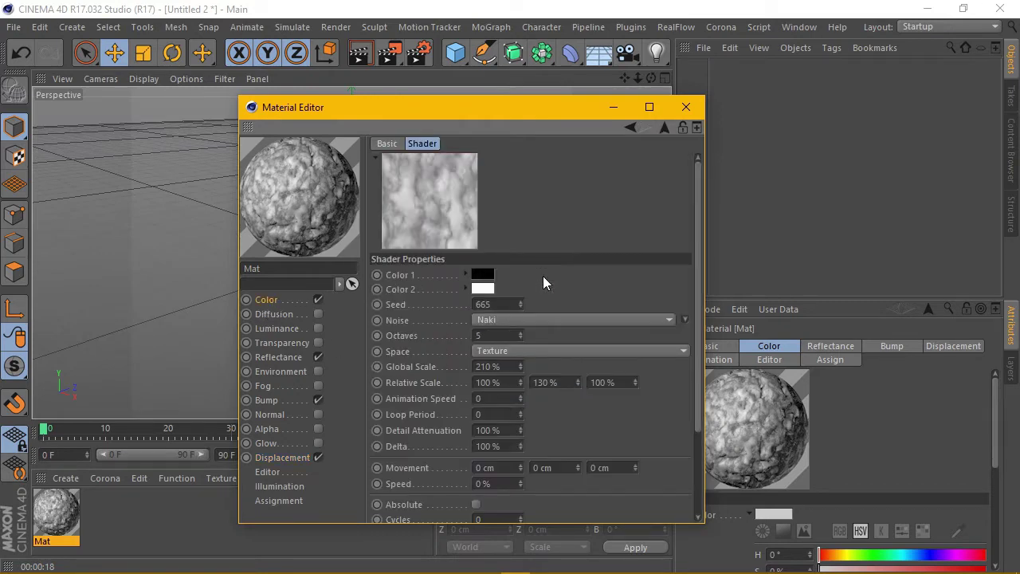
click(686, 107)
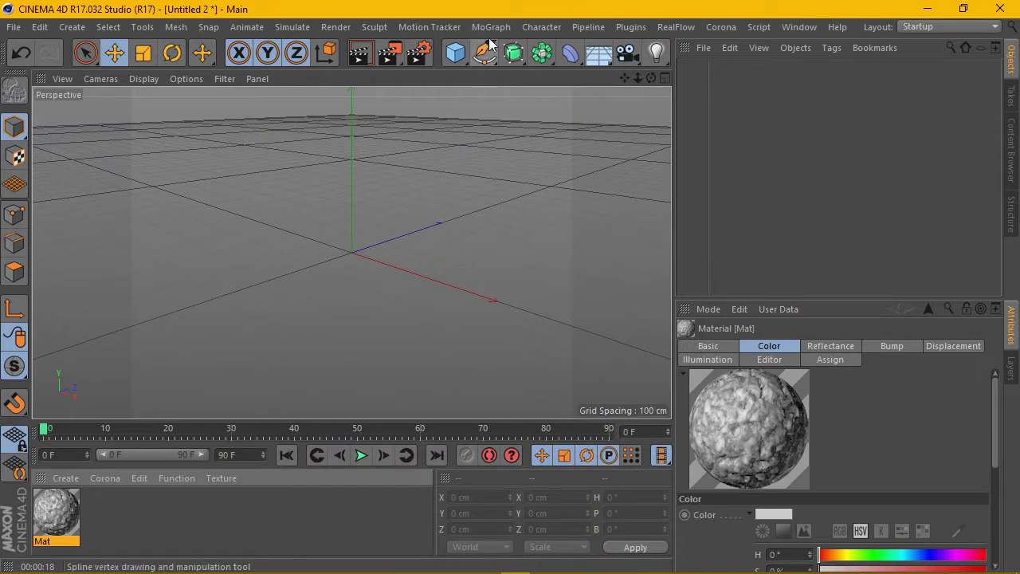
Add a centre-aligned MoText object reading 'STONE'.
click(491, 26)
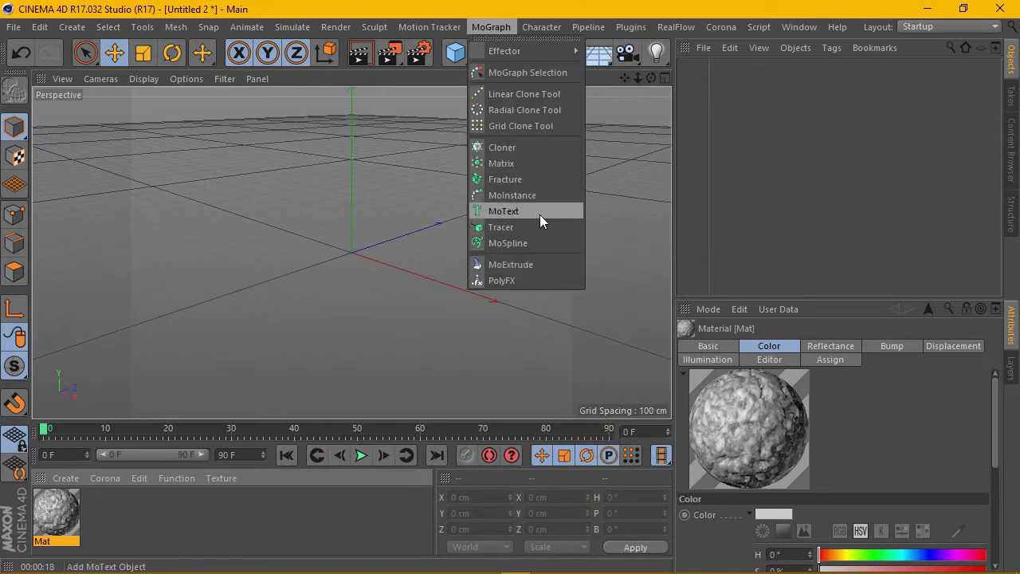
click(540, 212)
click(817, 504)
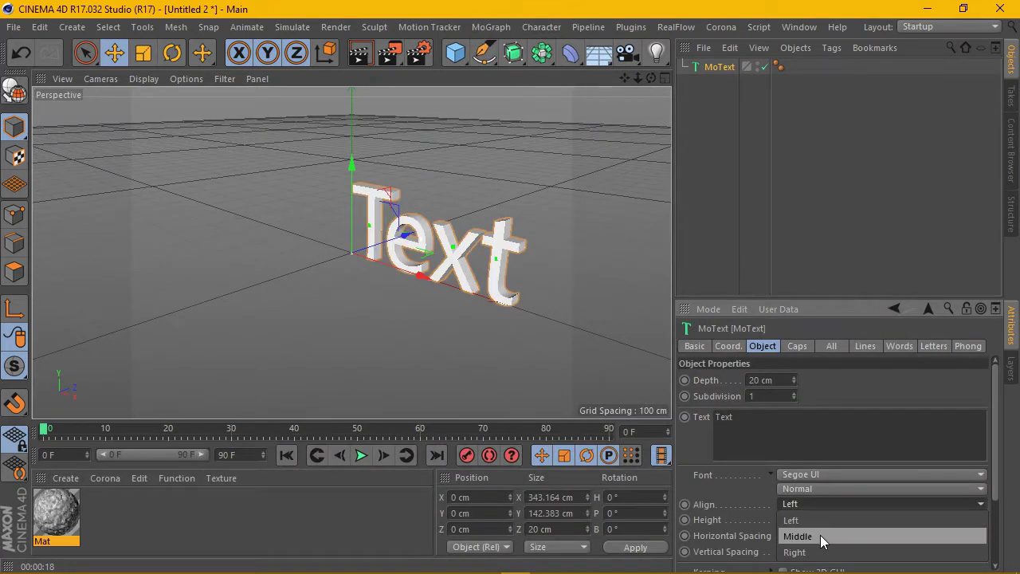
click(820, 535)
drag(775, 421, 692, 417)
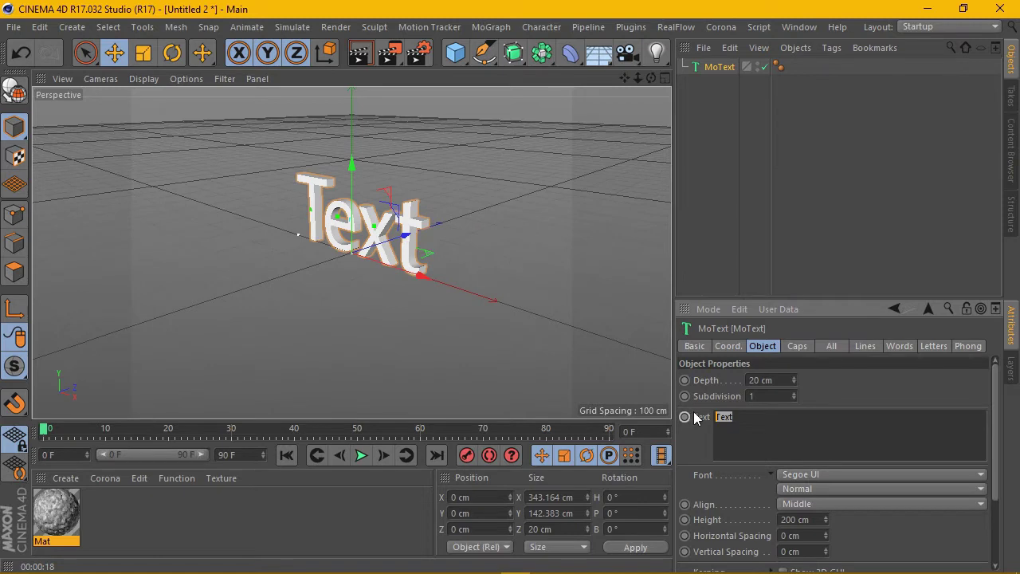
text(STO)
text(NE)
click(868, 409)
Set the STONE letter spacing to 2 cm and extrusion depth to 45 cm.
click(827, 504)
click(823, 537)
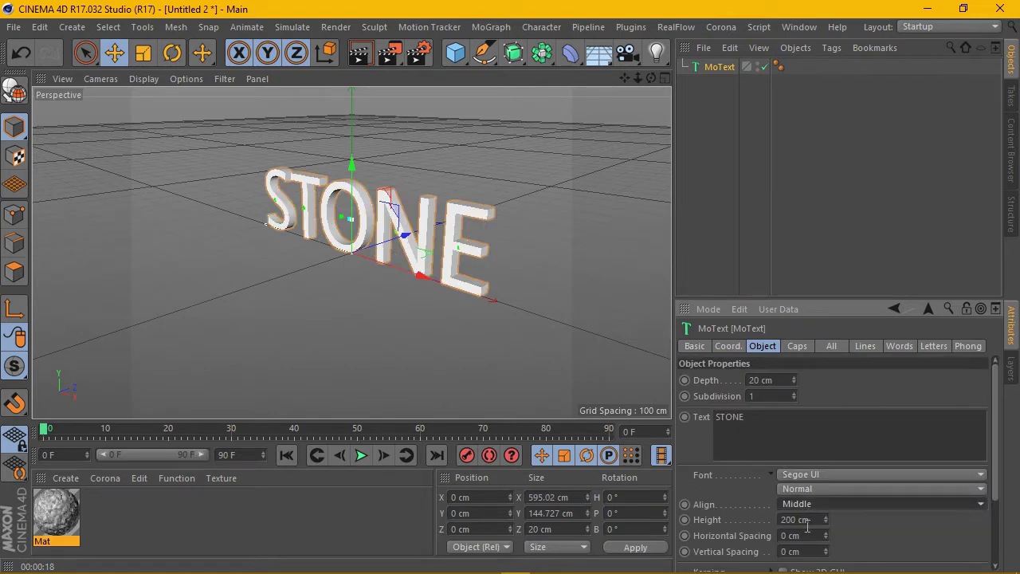
click(826, 533)
click(826, 534)
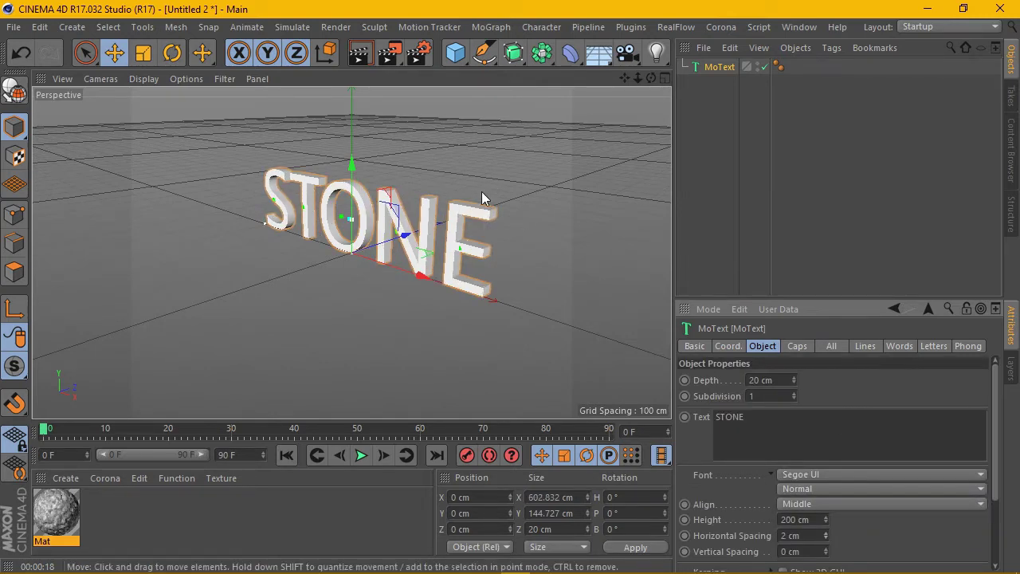
scroll(481, 191, up, 2)
drag(656, 77, 657, 77)
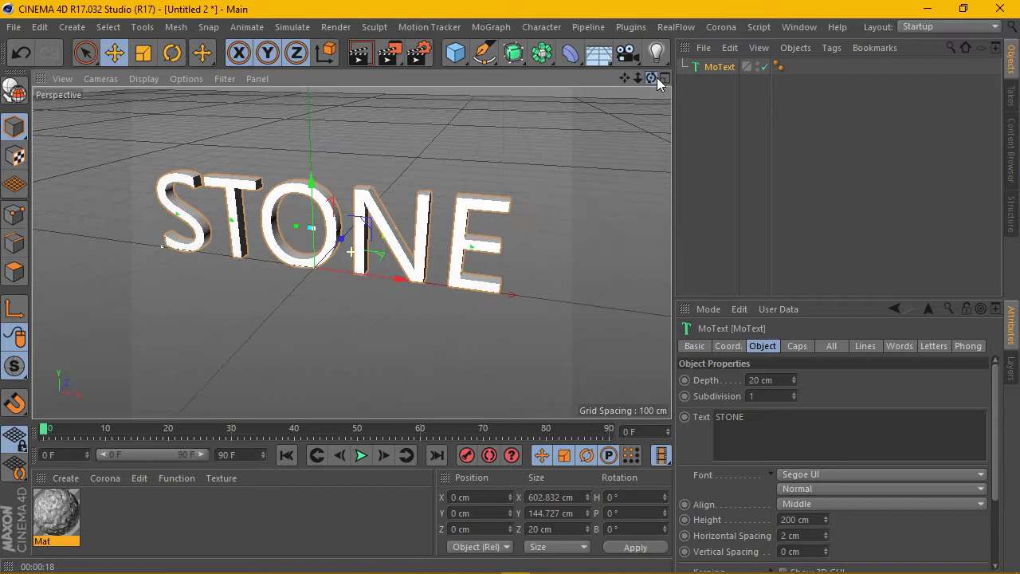
click(782, 383)
text(45)
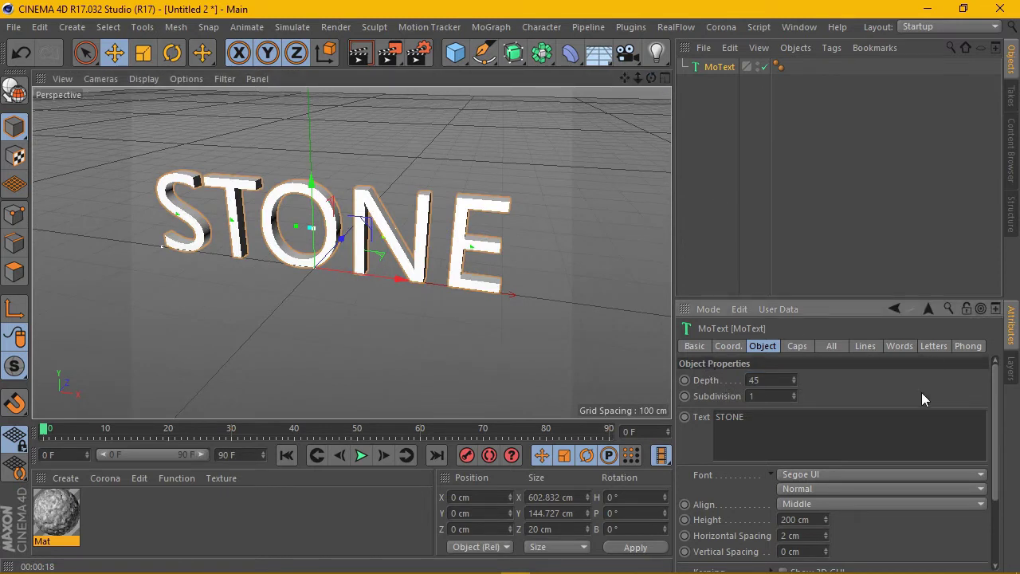
key(Return)
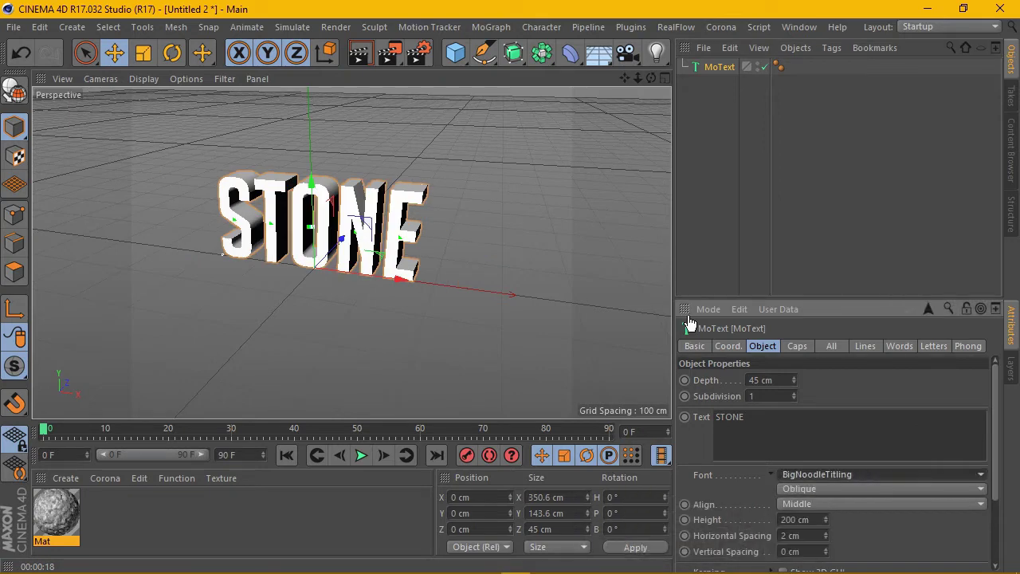
Widen the horizontal letter spacing of STONE to 6 cm.
drag(631, 78, 590, 104)
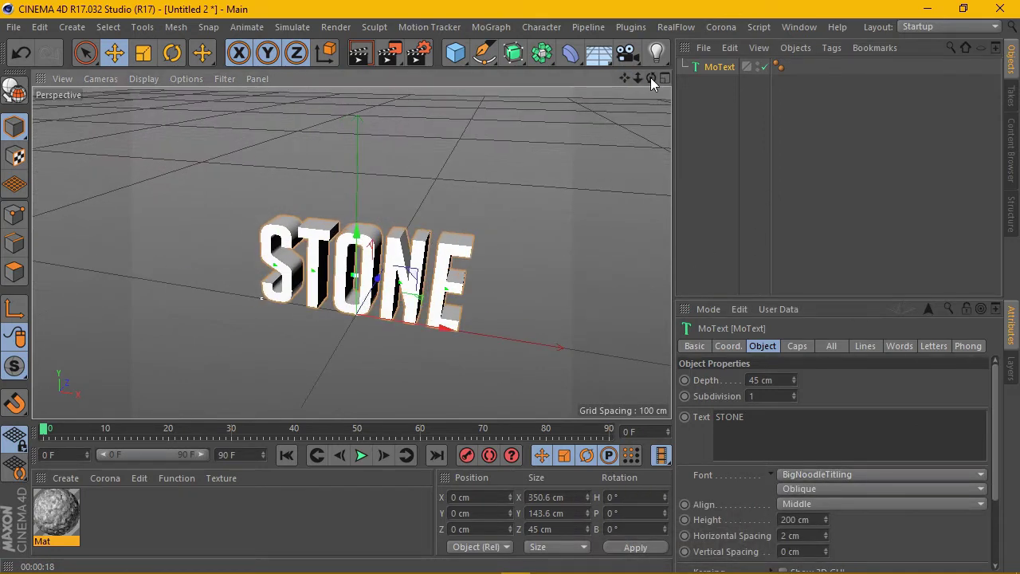
mouse_move(652, 78)
mouse_down()
mouse_move(622, 87)
mouse_move(638, 80)
mouse_move(670, 96)
mouse_move(630, 80)
mouse_up()
drag(830, 527, 829, 530)
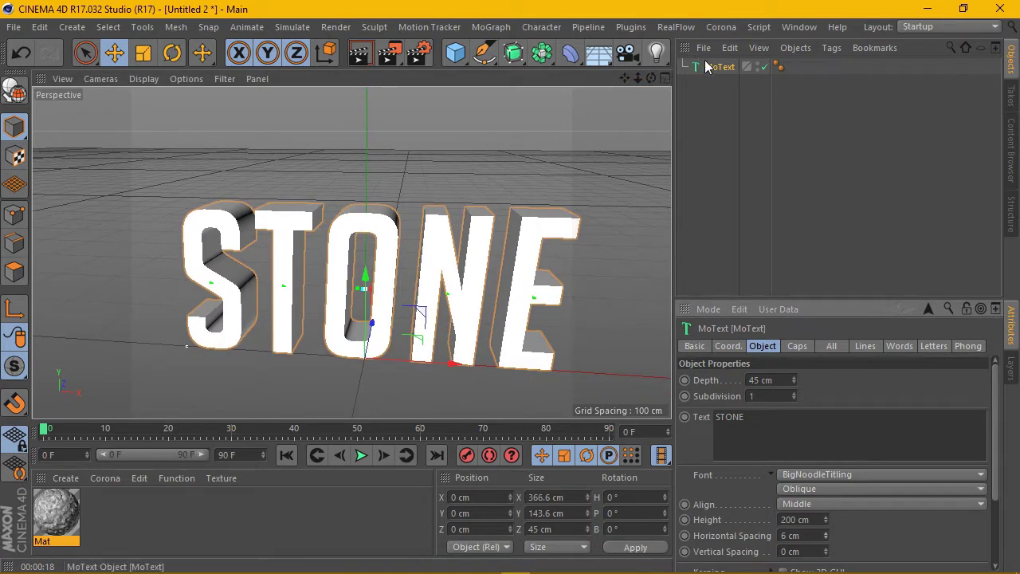
Apply the Mat material to the STONE MoText.
right_click(67, 514)
click(67, 514)
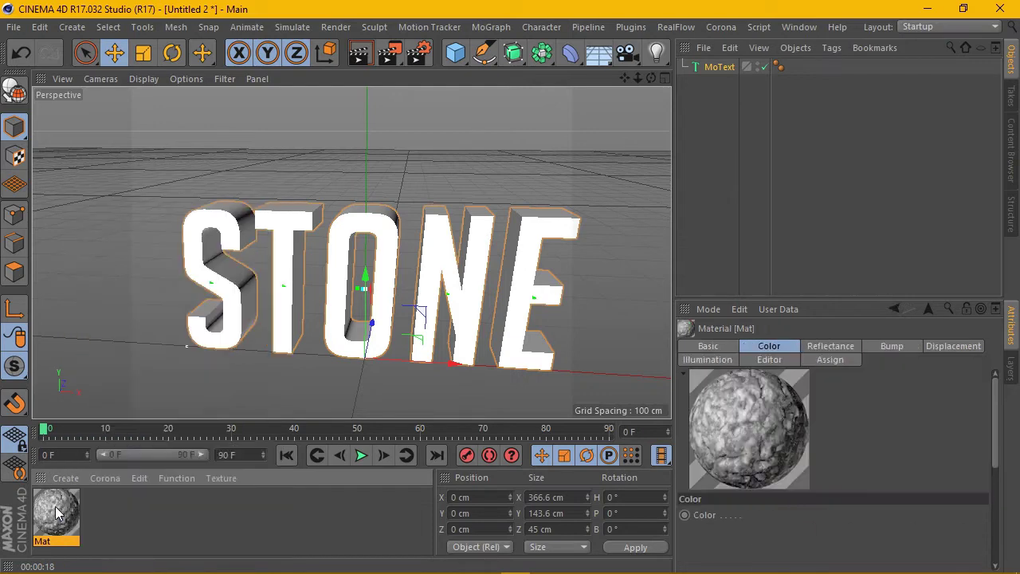
click(177, 476)
click(213, 203)
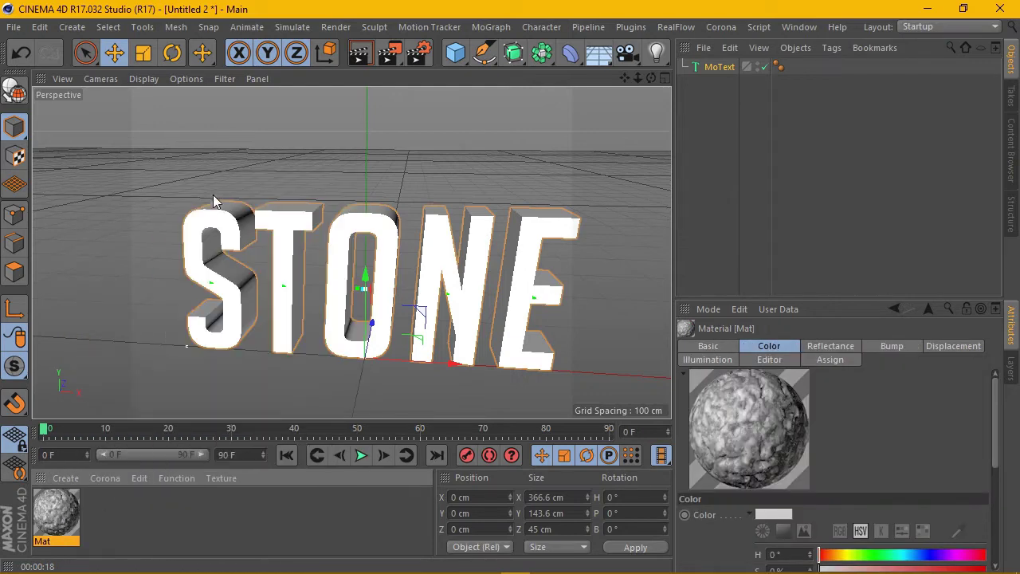
Enable Create Single Object in the MoText caps settings and render the view.
click(716, 67)
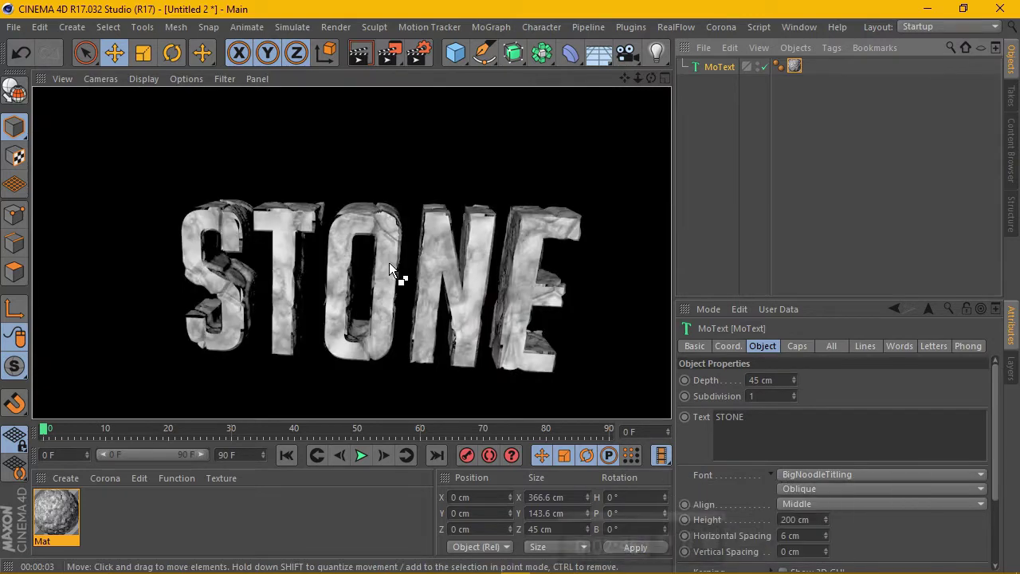
click(777, 66)
drag(855, 308, 855, 204)
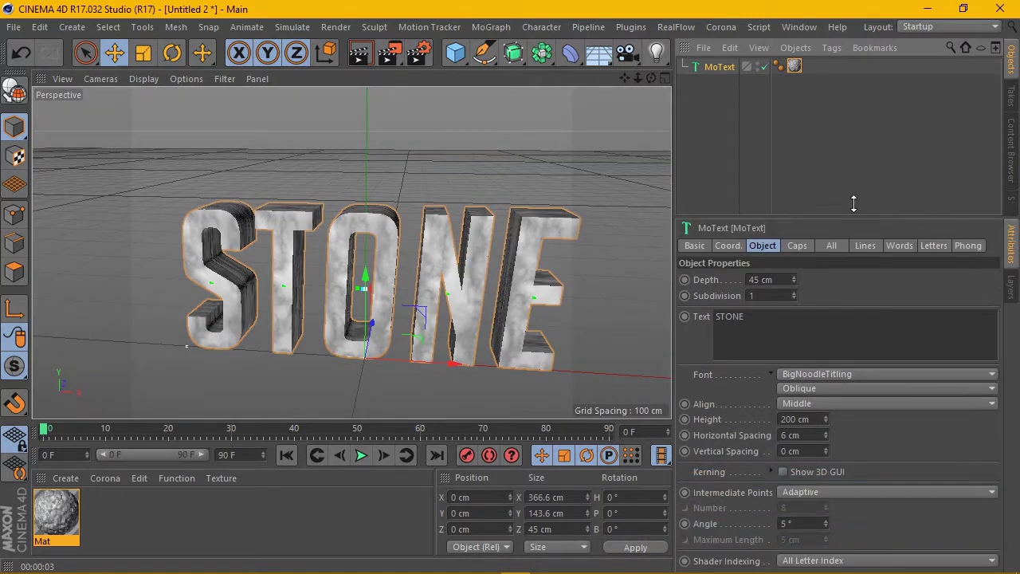
click(797, 241)
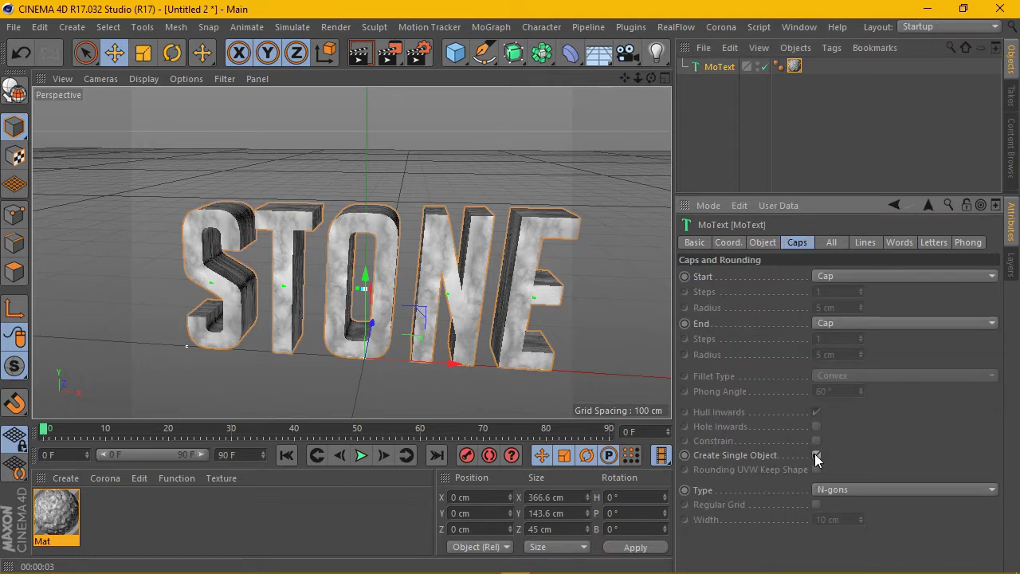
click(355, 64)
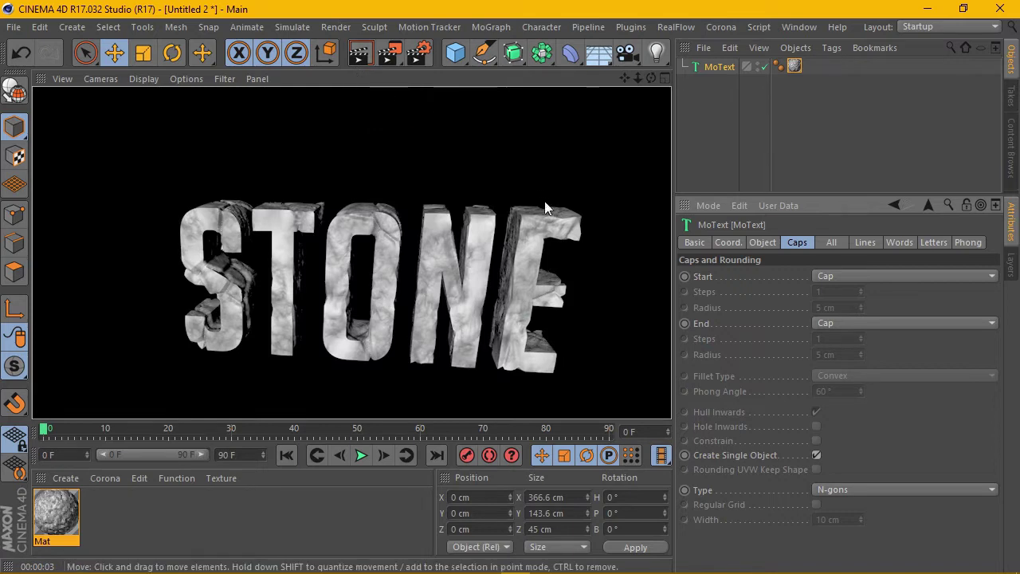
click(356, 239)
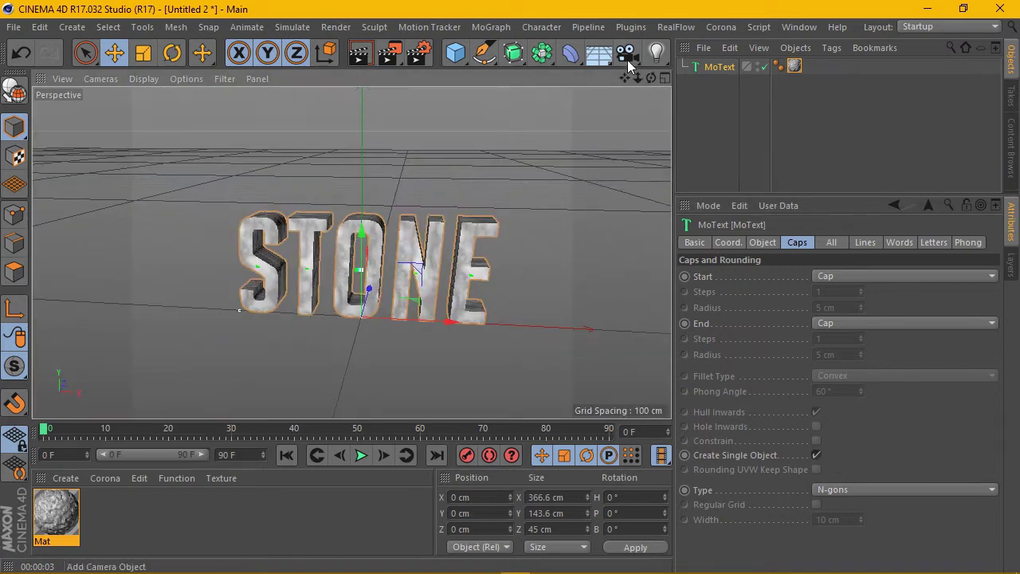
Add an omni light with Shadow Maps (Soft) shadows.
click(657, 53)
click(715, 75)
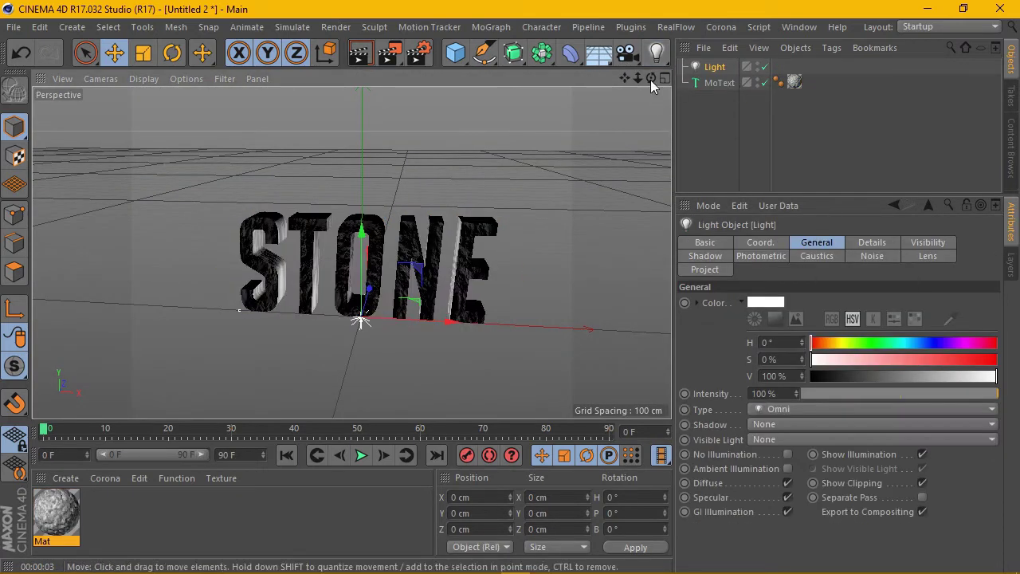
click(662, 77)
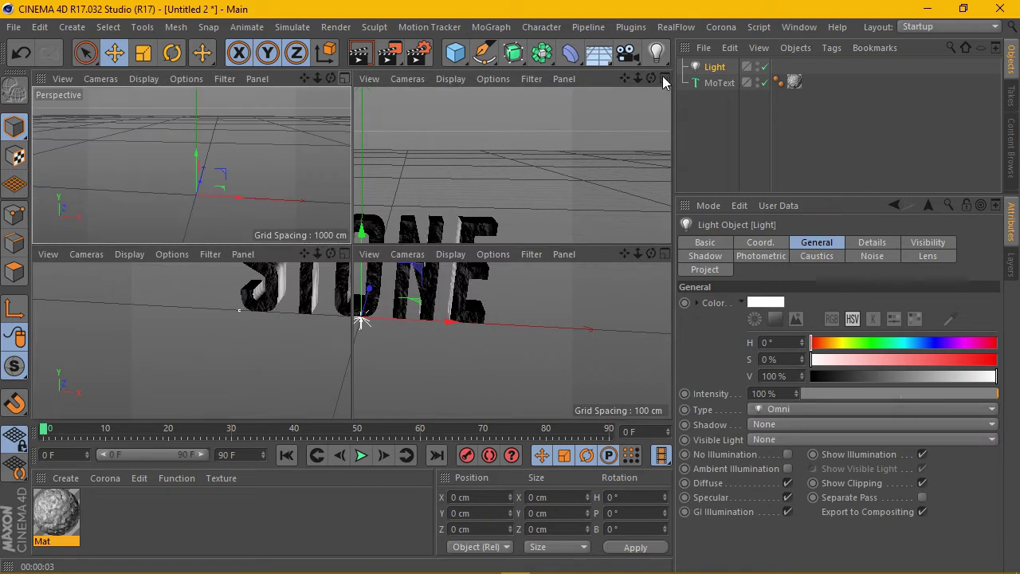
click(827, 425)
click(805, 456)
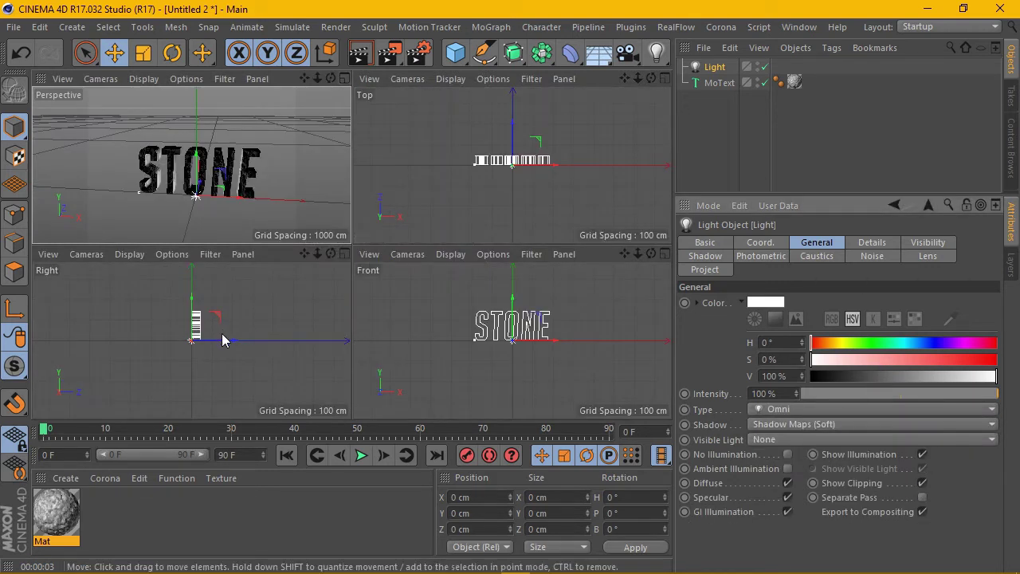
Place the light above, in front of and left of STONE, then render the view.
mouse_move(193, 341)
mouse_down()
mouse_move(142, 335)
mouse_move(135, 291)
mouse_up()
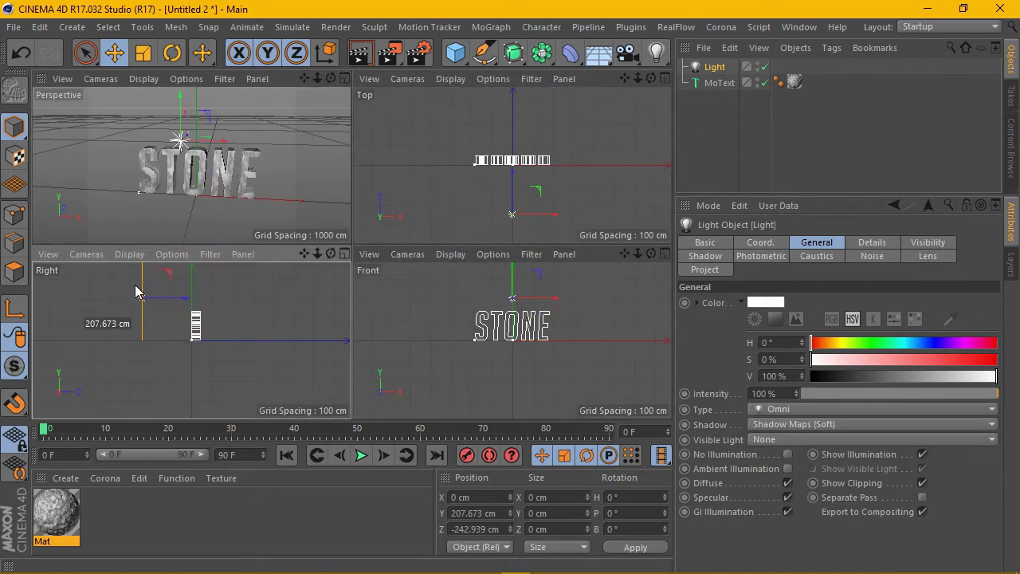
mouse_move(551, 297)
mouse_down()
mouse_move(520, 296)
mouse_move(528, 292)
mouse_up()
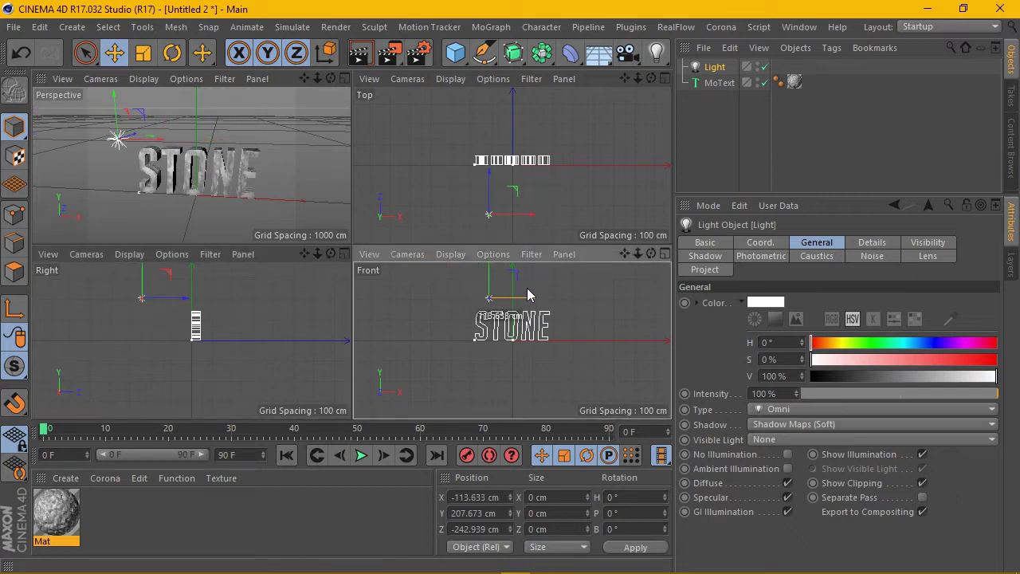
click(345, 79)
click(360, 61)
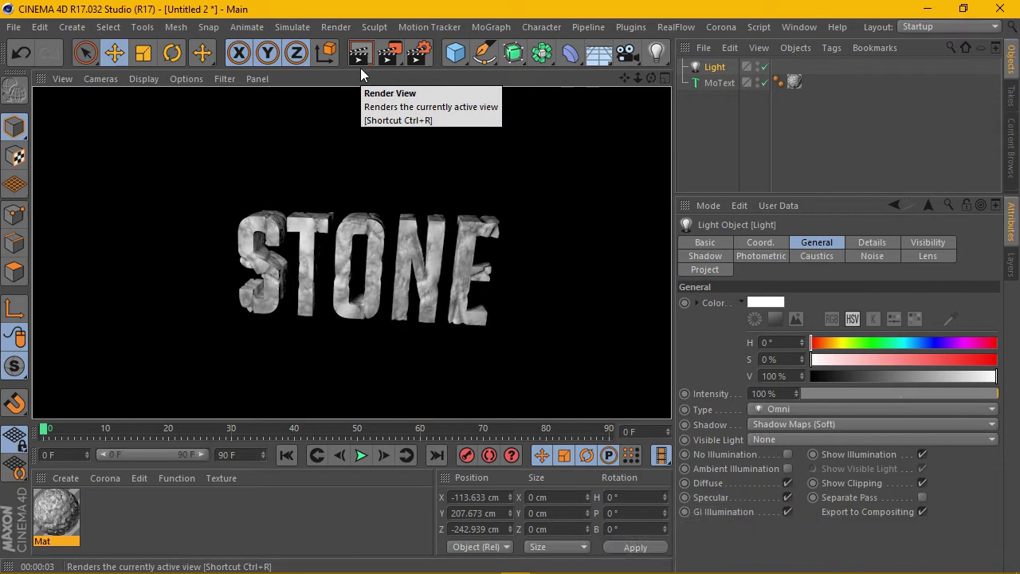
scroll(359, 319, up, 3)
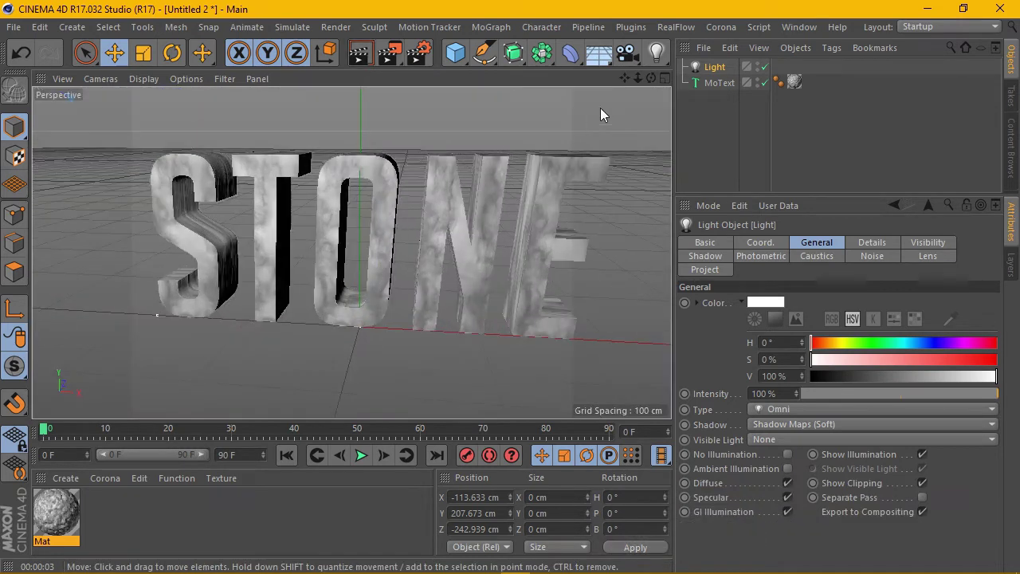
click(360, 56)
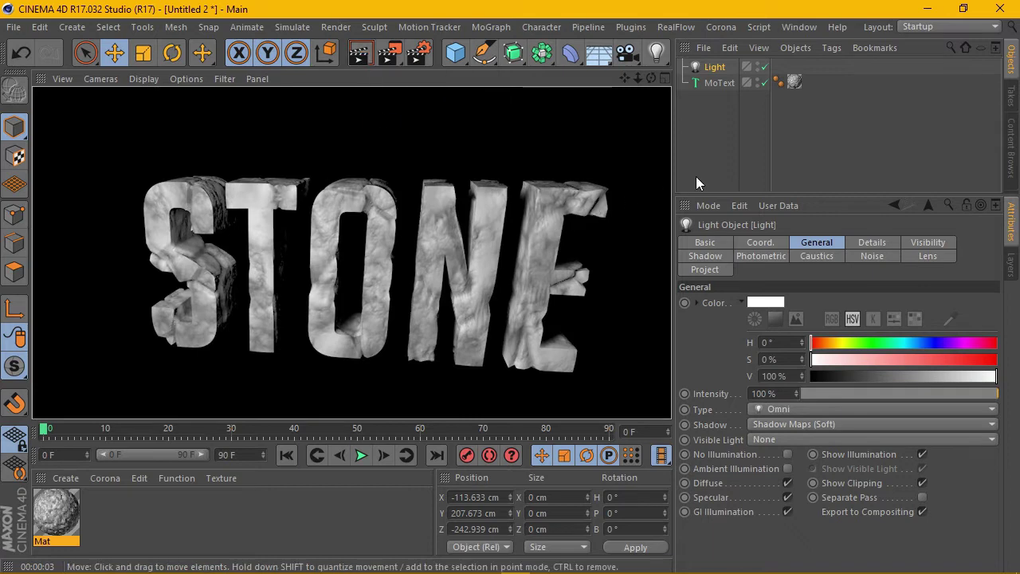
Give the MoText caps Quadrangles with a 10 cm Regular Grid, then render.
click(716, 83)
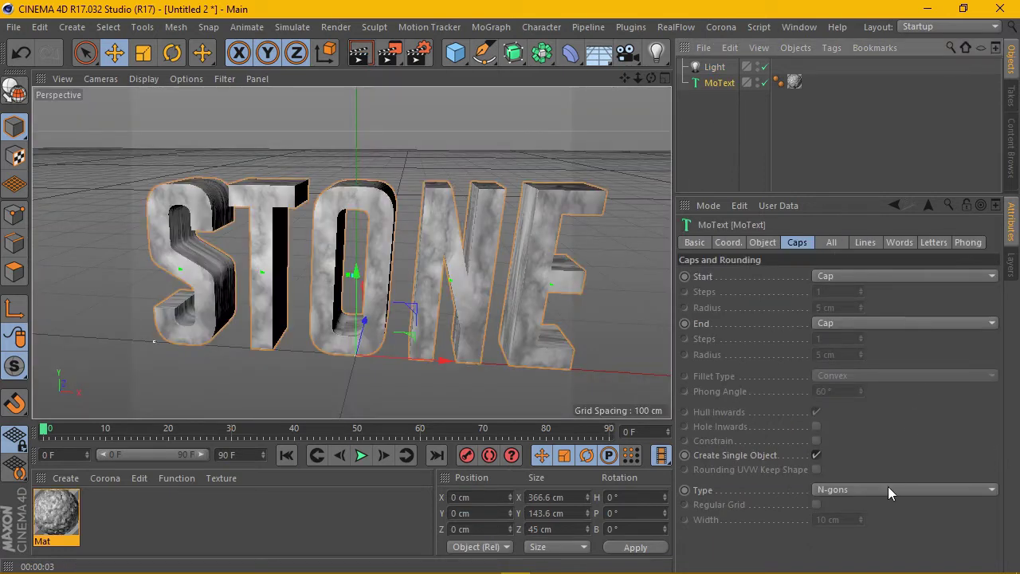
click(888, 489)
click(876, 516)
click(817, 504)
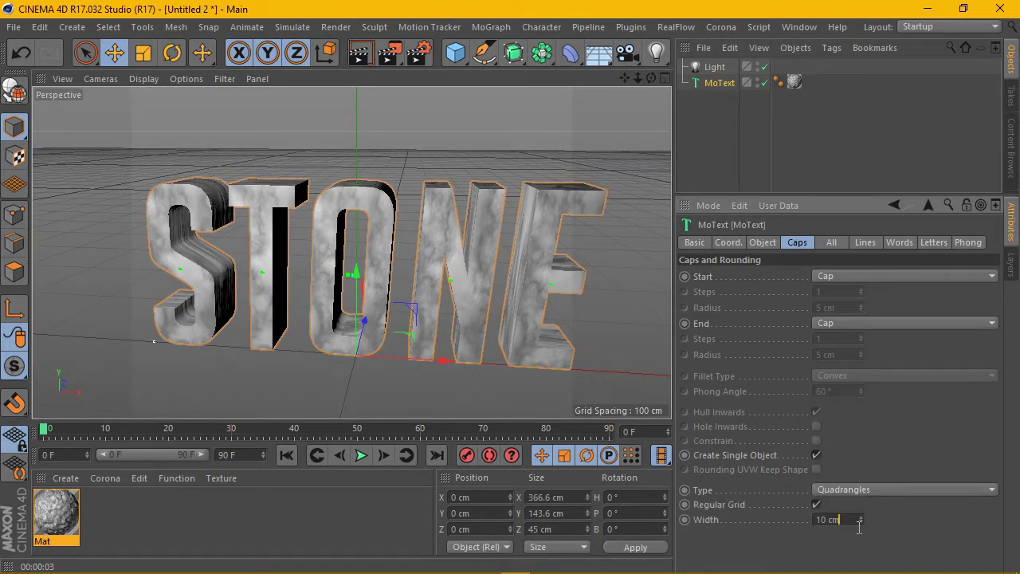
key(Return)
click(359, 53)
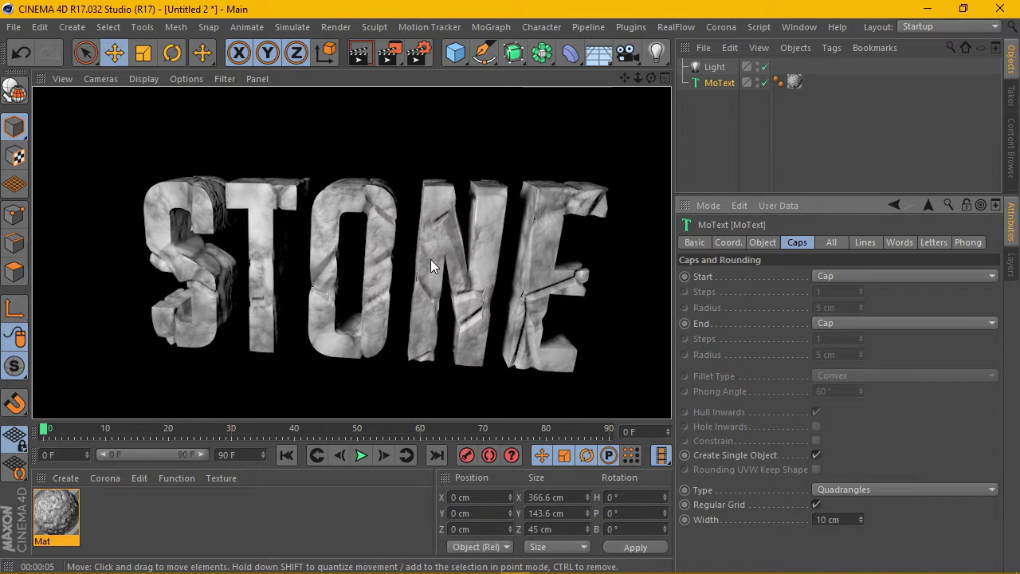
Raise Mat's bump strength to 100% and render the result.
double_click(56, 512)
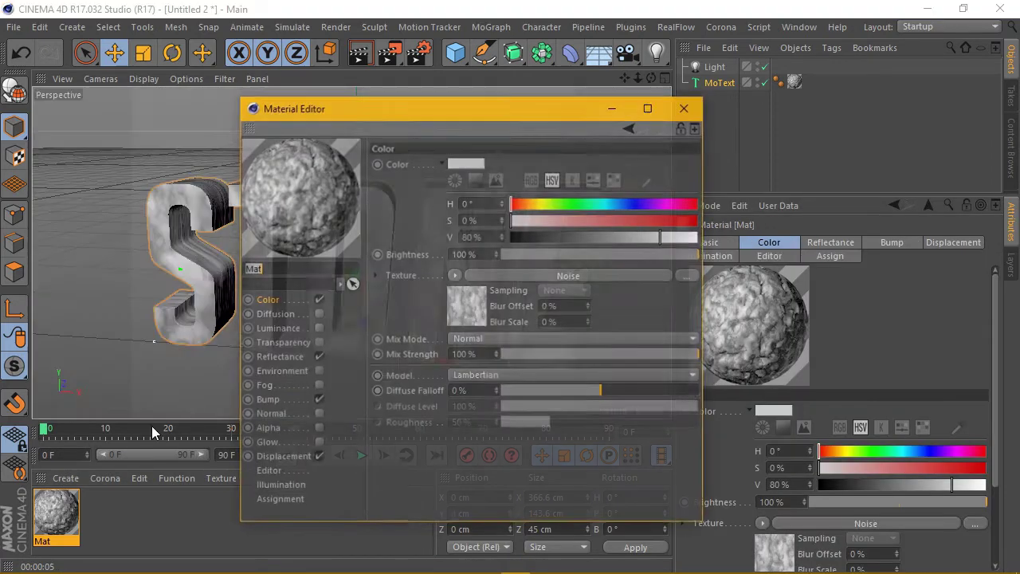
click(271, 401)
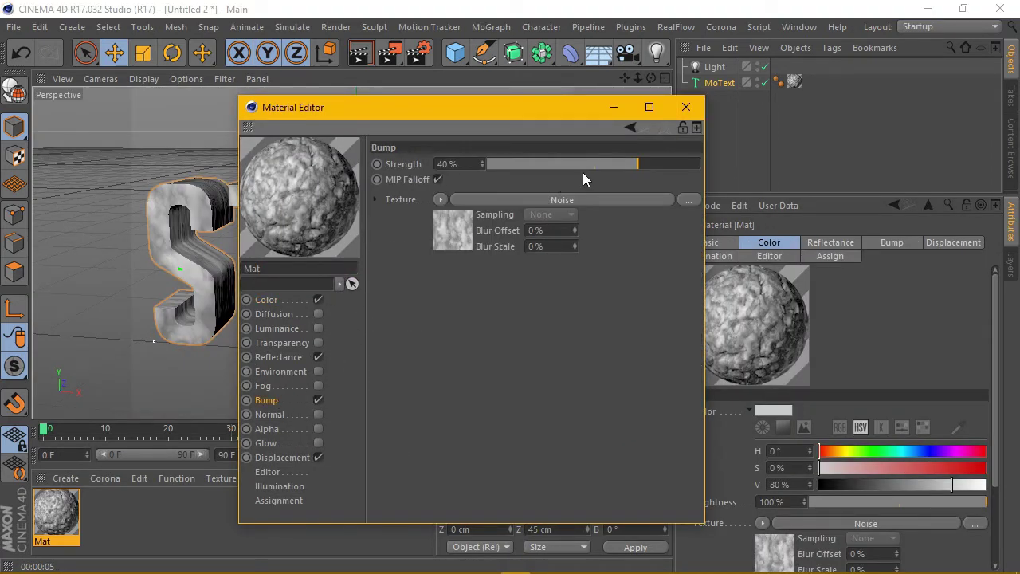
drag(695, 165, 701, 165)
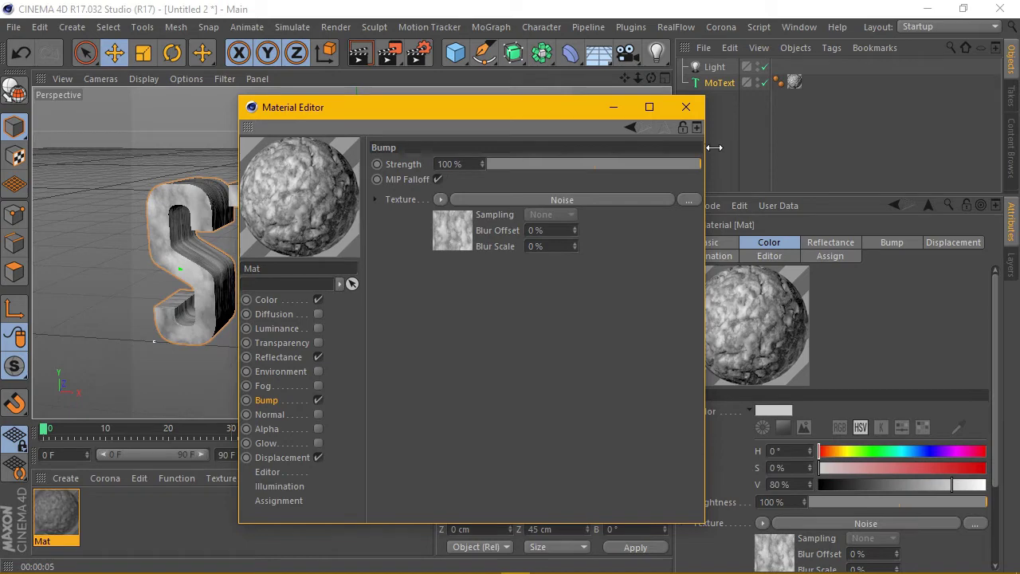
click(685, 107)
click(356, 56)
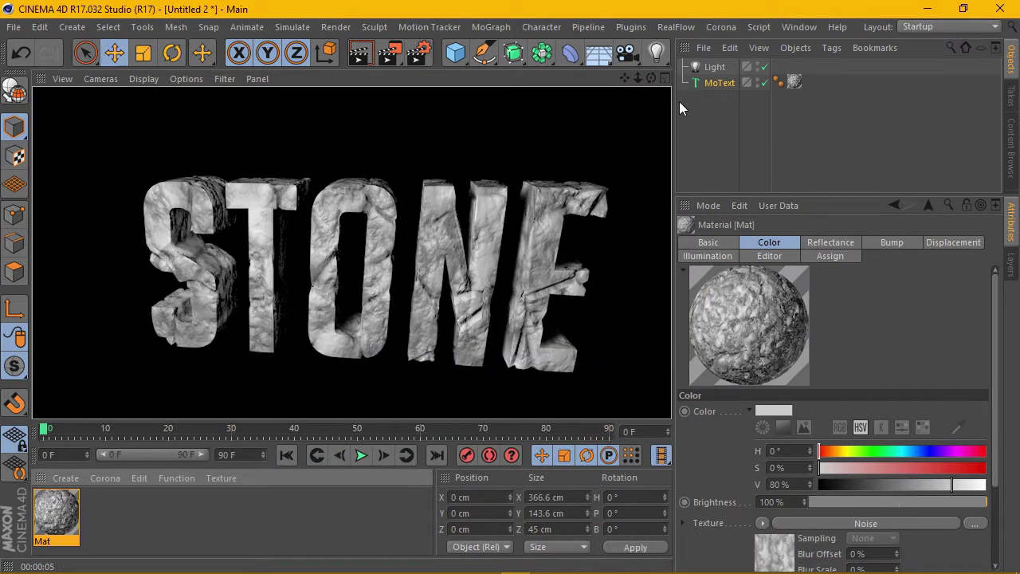
Set the texture tag to Cubic projection with Seamless enabled, then render.
click(795, 82)
click(814, 311)
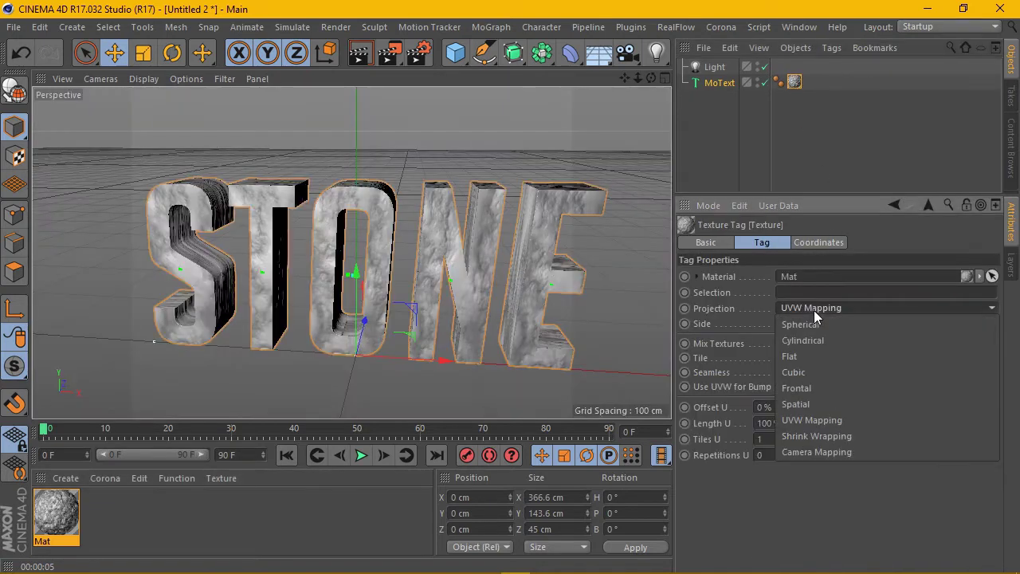
click(807, 373)
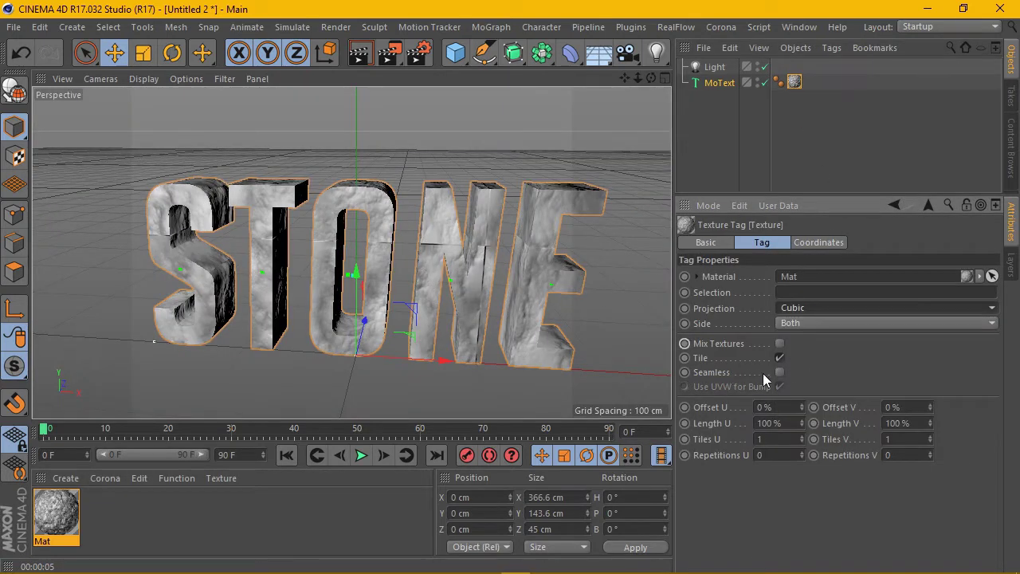
click(780, 373)
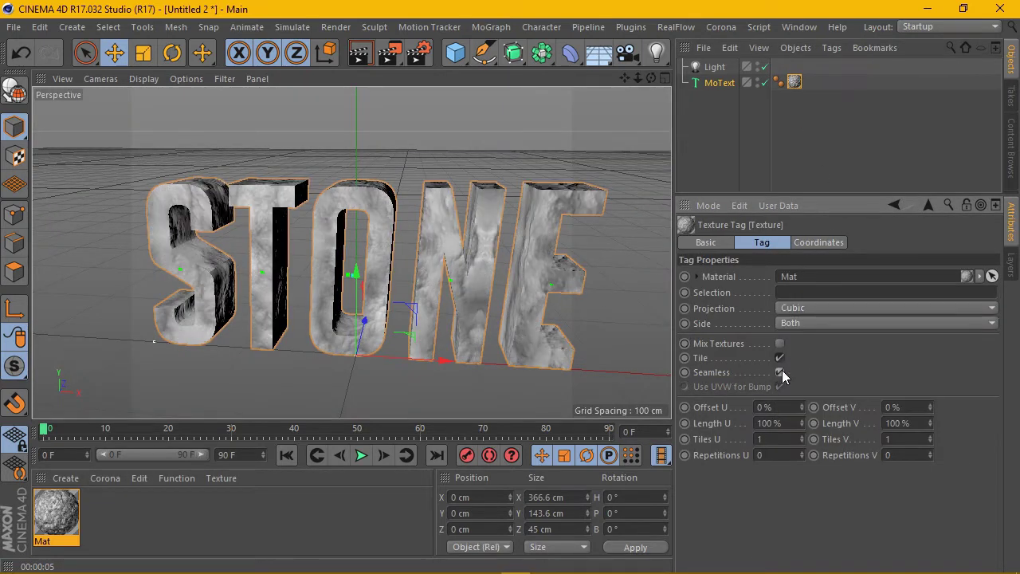
click(360, 53)
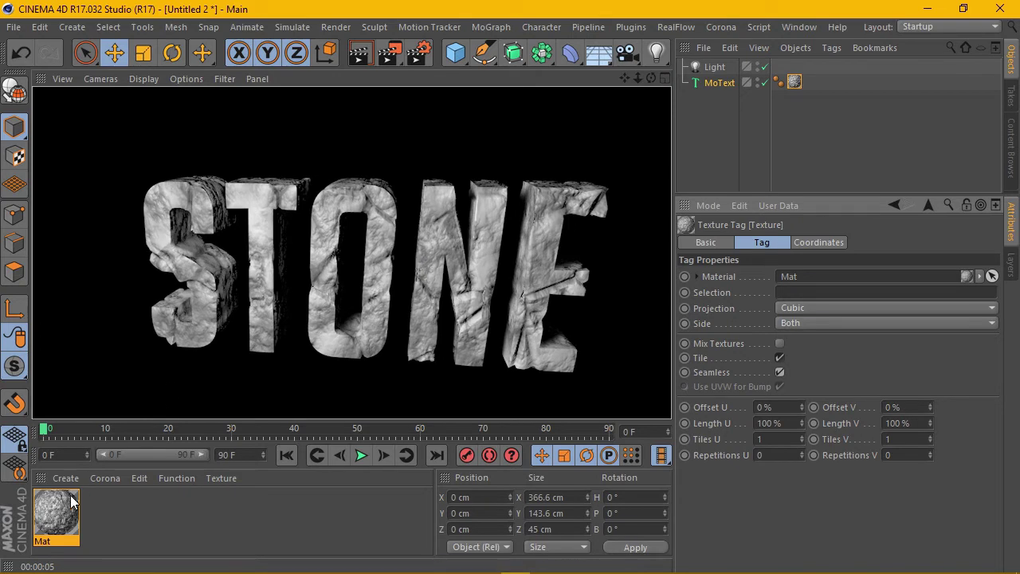
Set the Mat material's Displacement Strength to 75% and close the Material Editor.
double_click(56, 515)
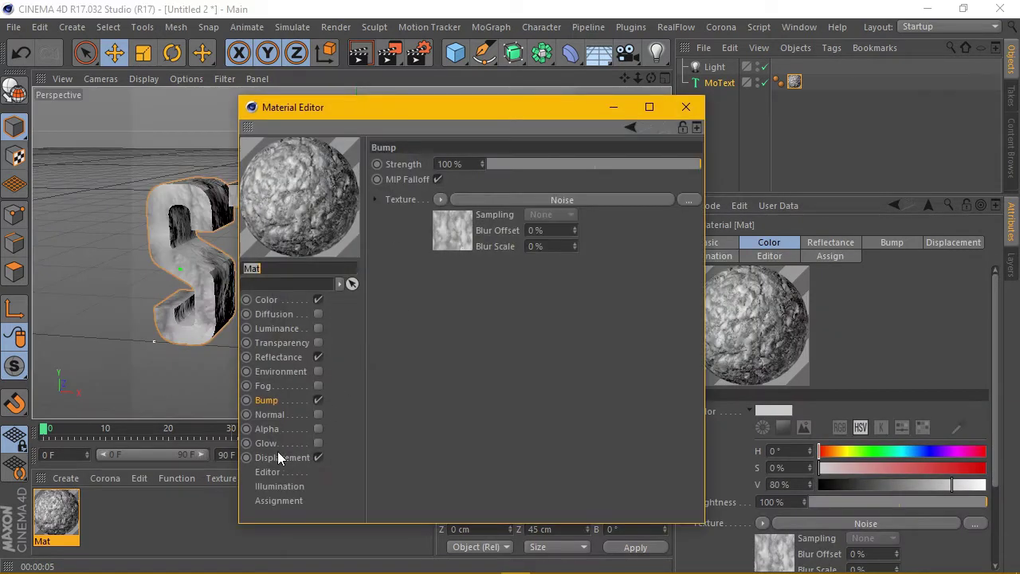
click(279, 457)
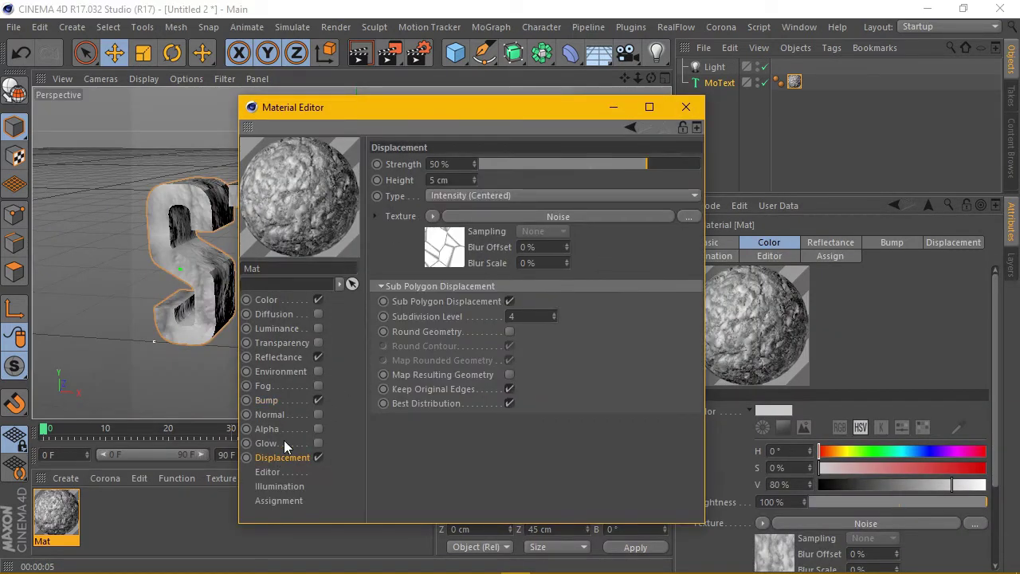
click(454, 165)
text(7)
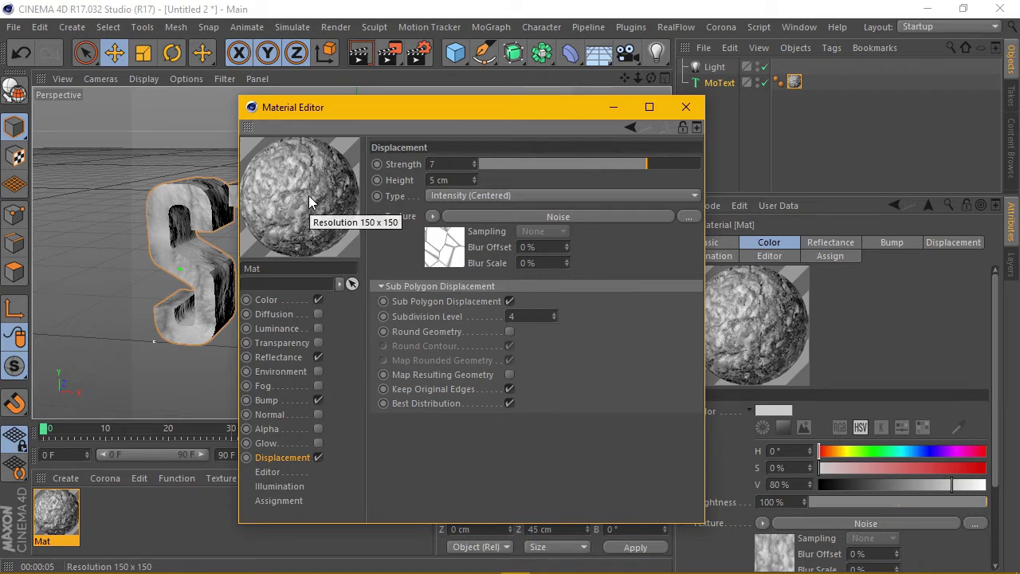
text(5)
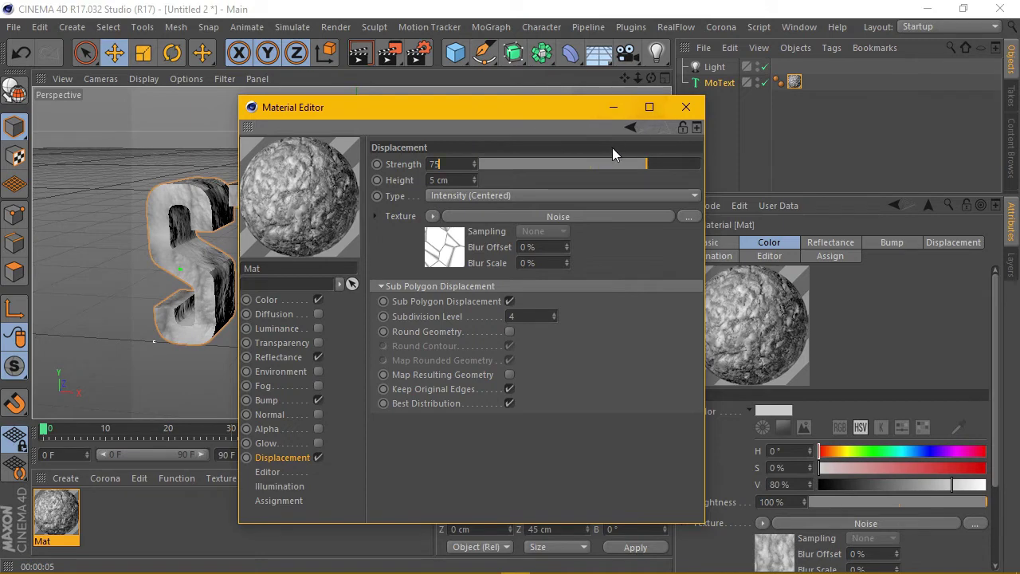
click(686, 107)
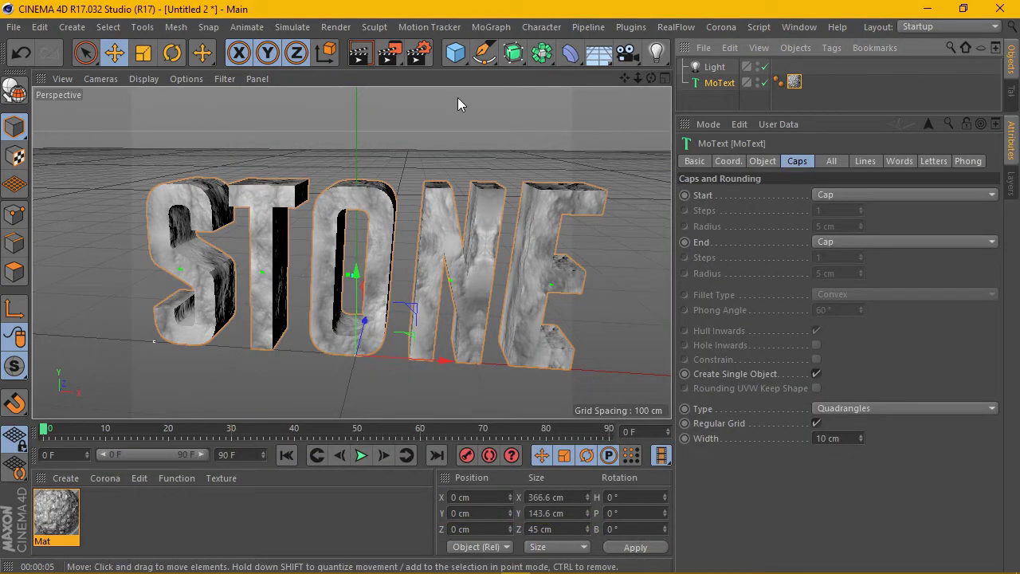
Inspect the MoText texture tag's projection settings, then return to the MoText object.
click(794, 82)
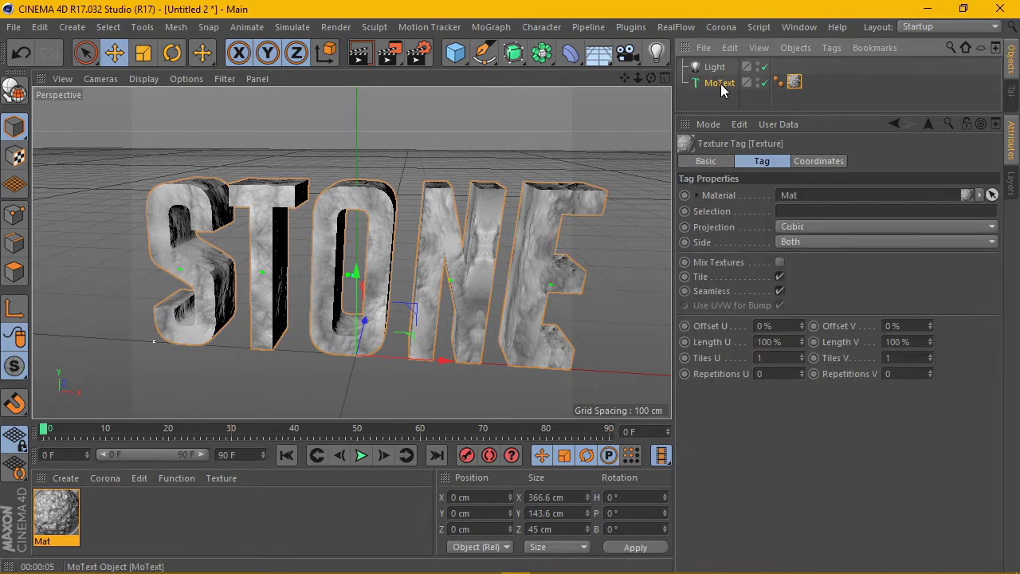
click(721, 84)
click(794, 82)
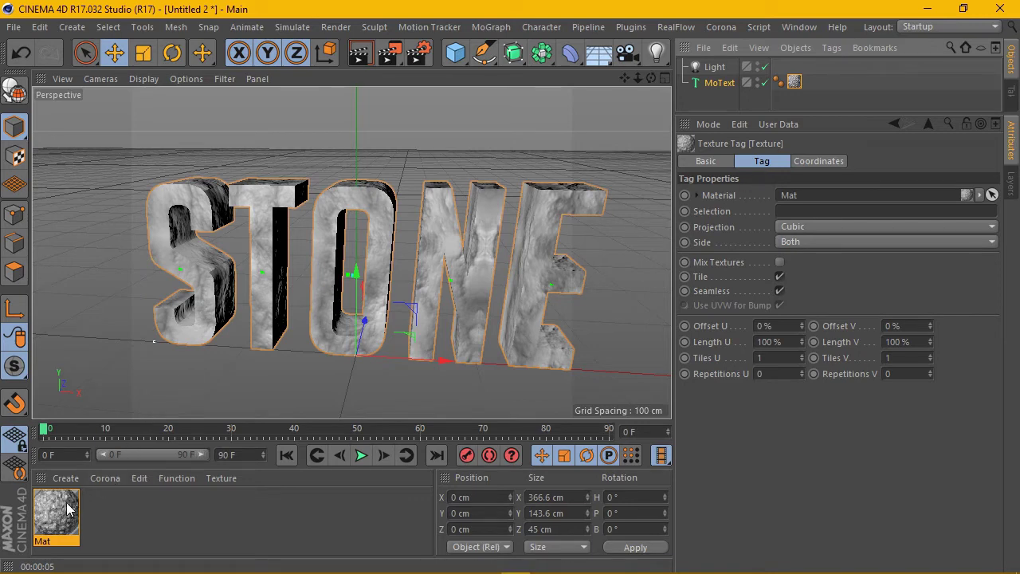
click(716, 84)
Set the cap grid Width to 5 cm and render a front-facing preview of STONE.
click(849, 439)
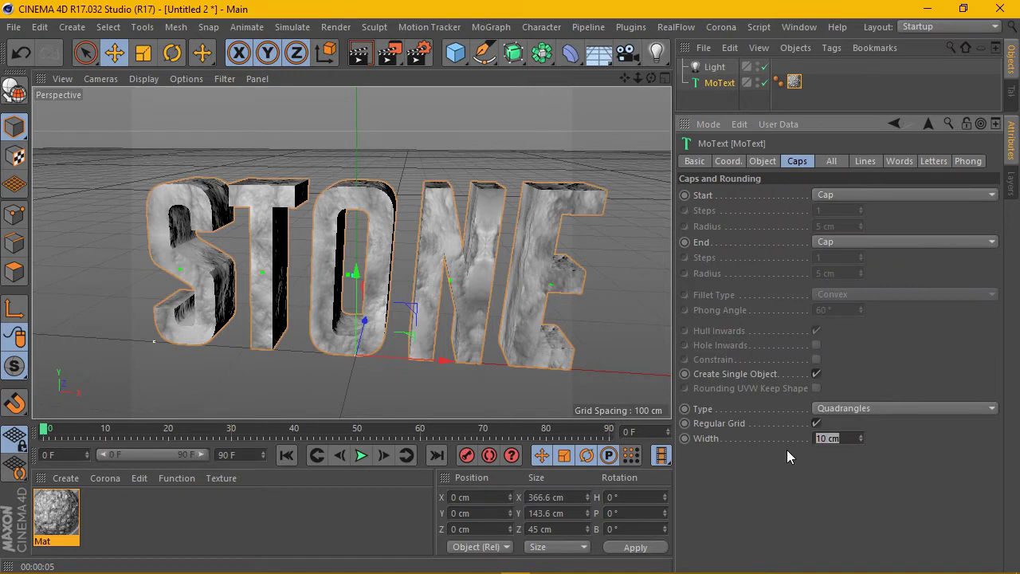
text(5)
key(Return)
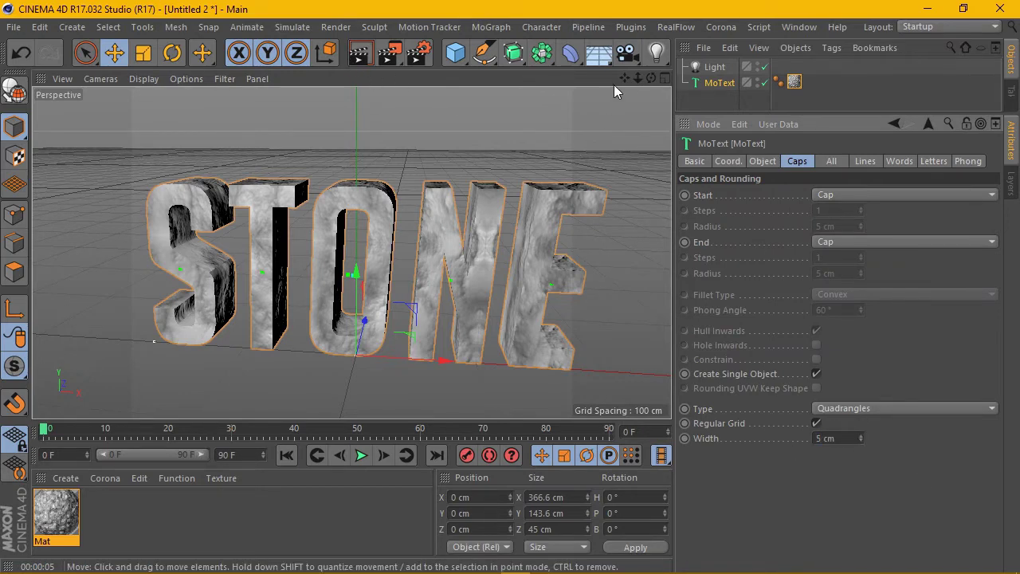
drag(653, 79, 652, 78)
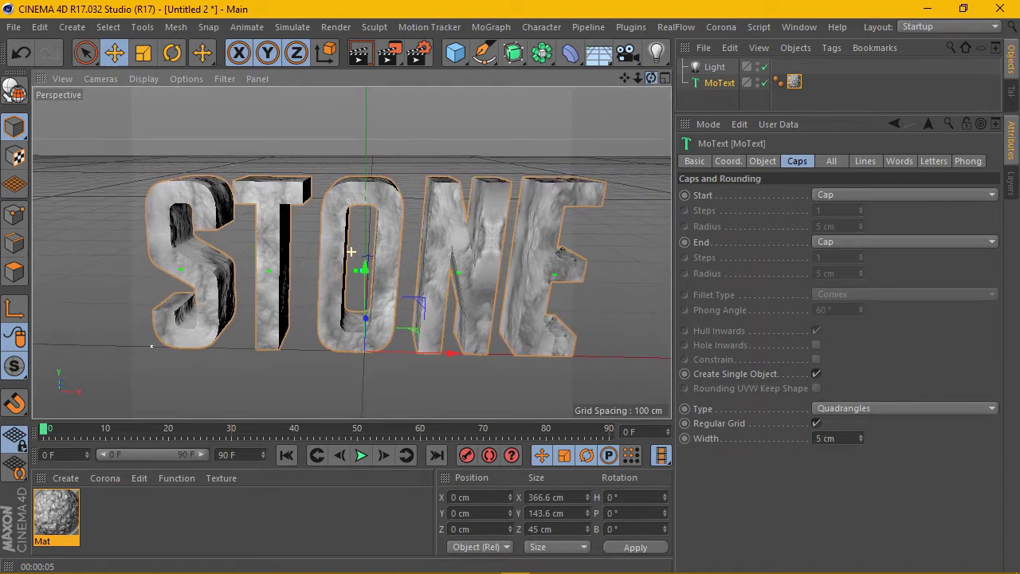
click(360, 54)
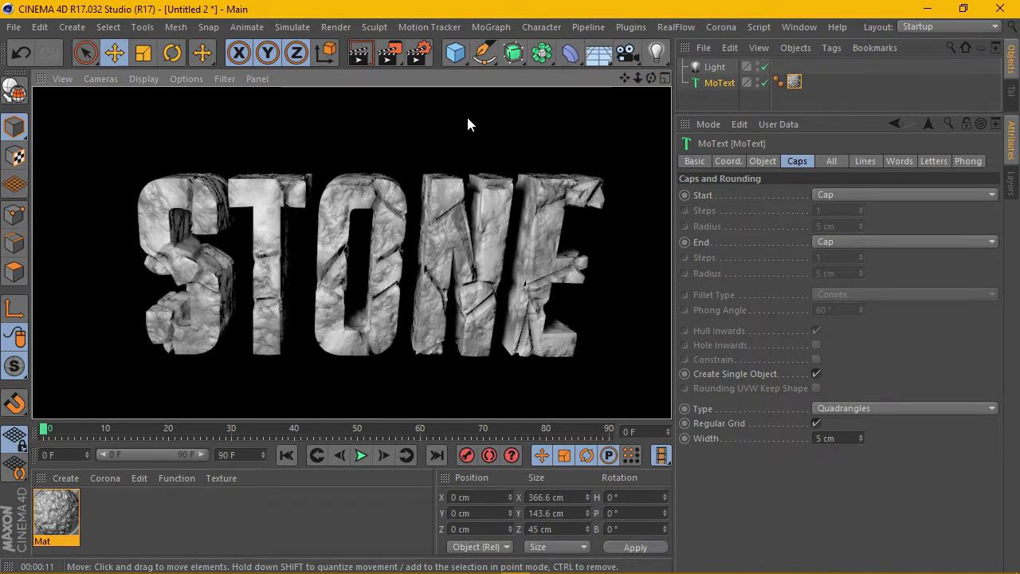
Clear the render and switch the MoText's Intermediate Points from Adaptive to Subdivided.
click(728, 82)
click(762, 161)
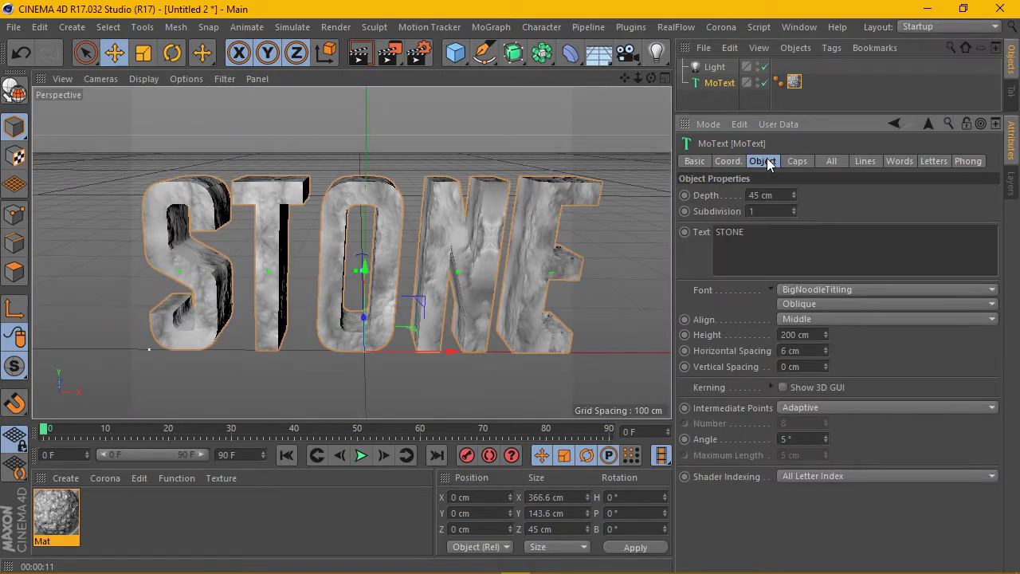
click(852, 407)
click(827, 487)
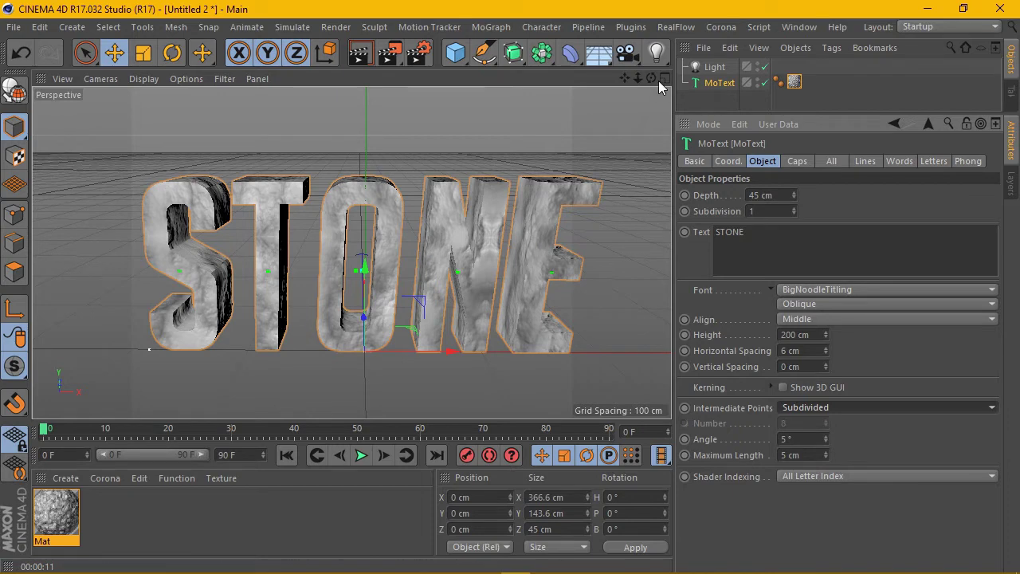
drag(652, 77, 671, 80)
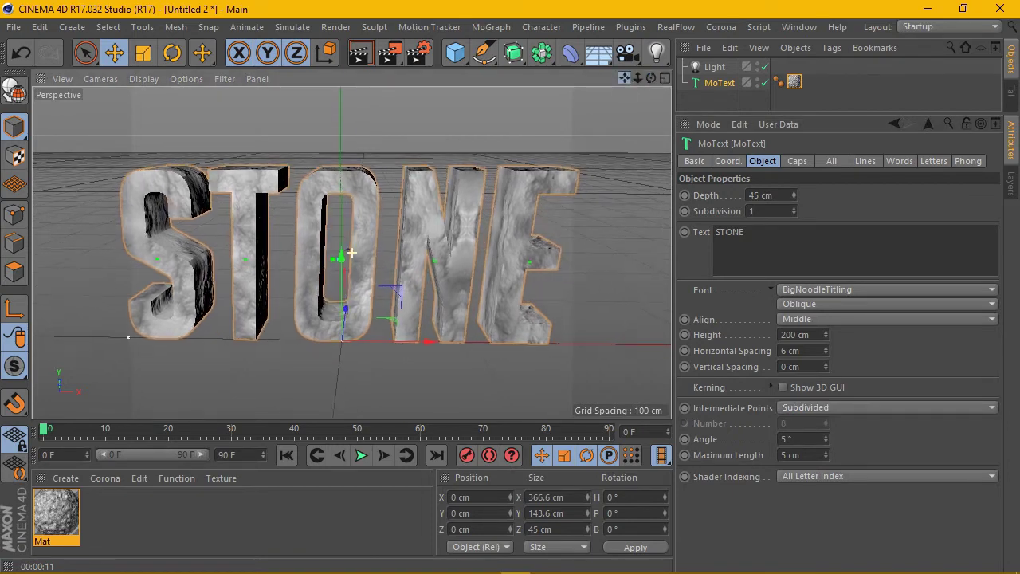
Move the omni light back along Z to −258.612 cm using four views, then render.
click(715, 66)
click(665, 77)
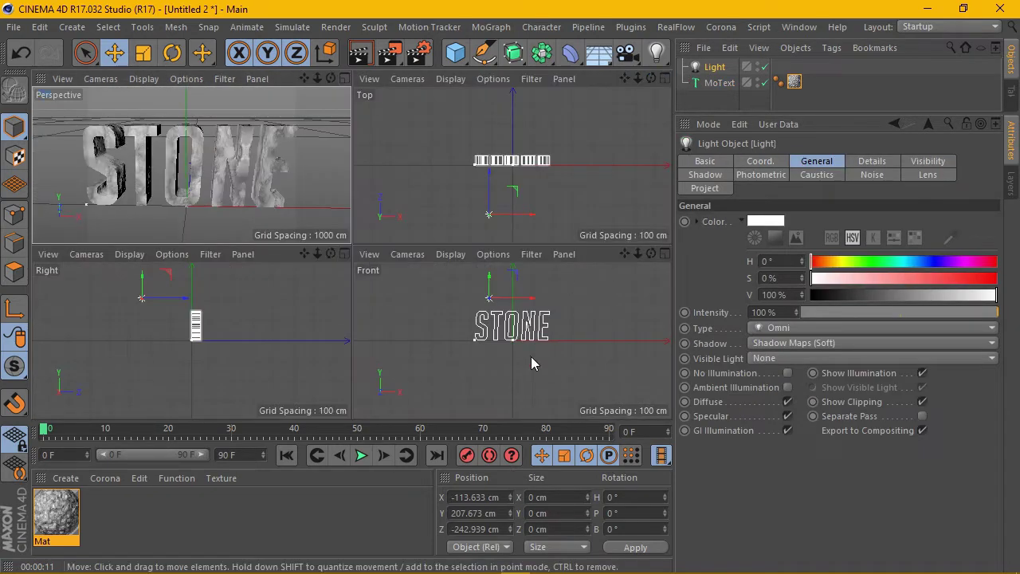
mouse_move(523, 306)
mouse_down()
mouse_move(505, 296)
mouse_move(536, 297)
mouse_up()
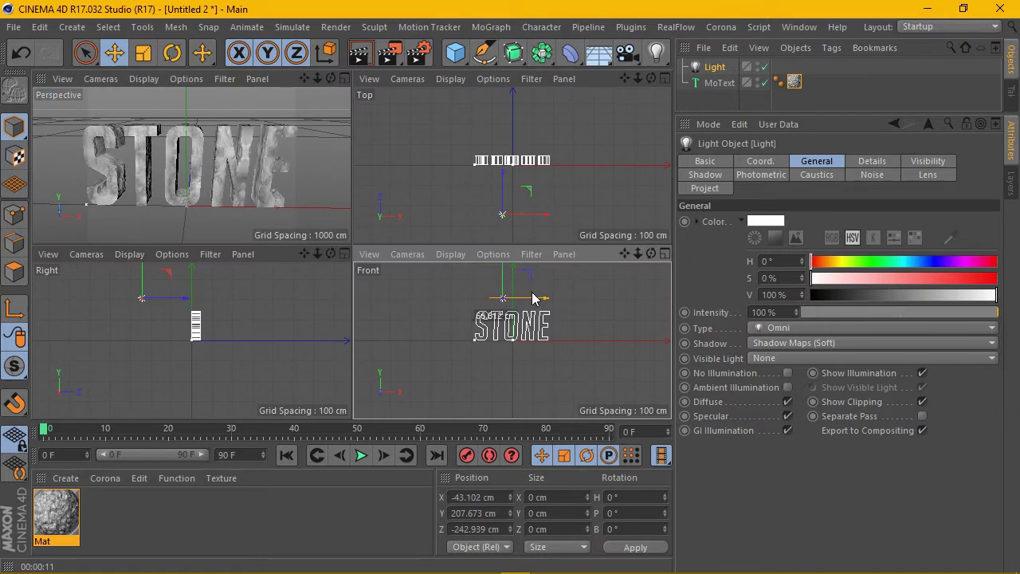
key(ctrl+z)
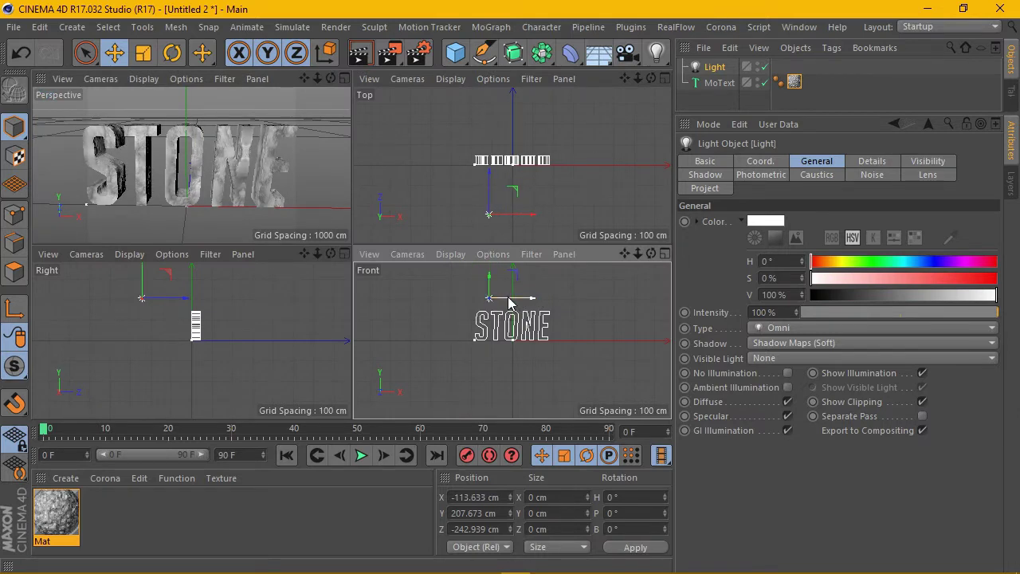
drag(197, 302, 185, 302)
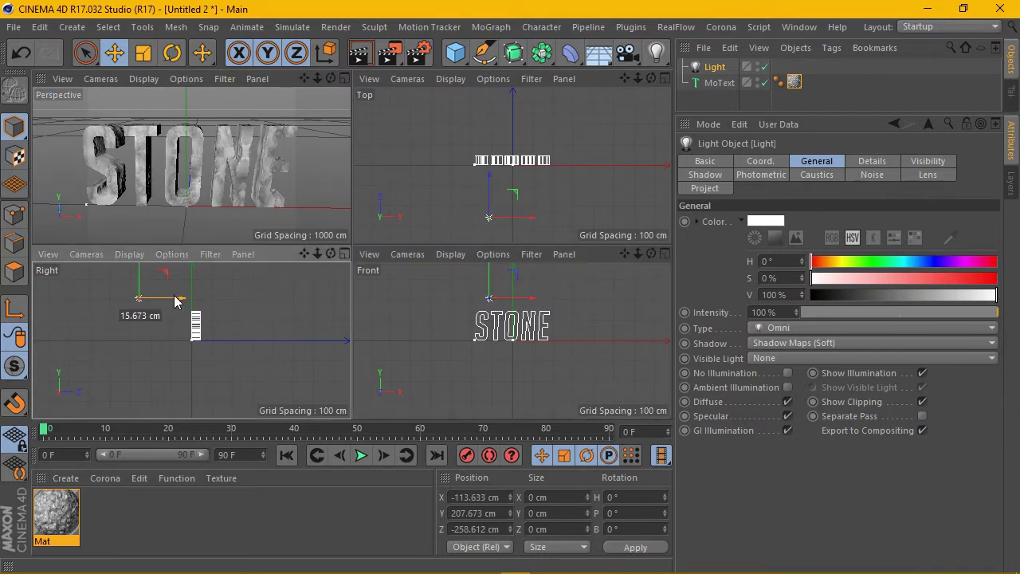
click(343, 84)
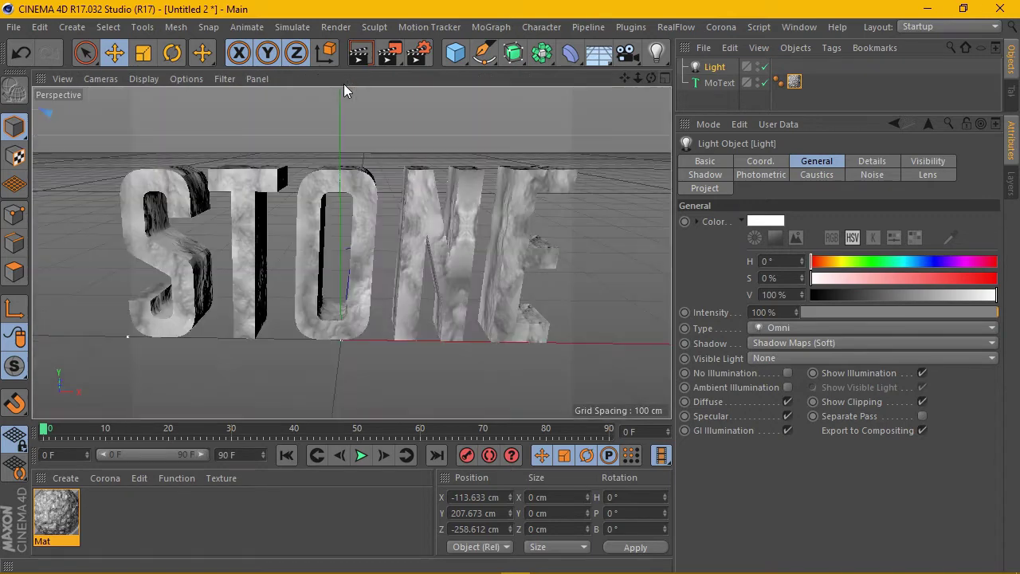
click(392, 58)
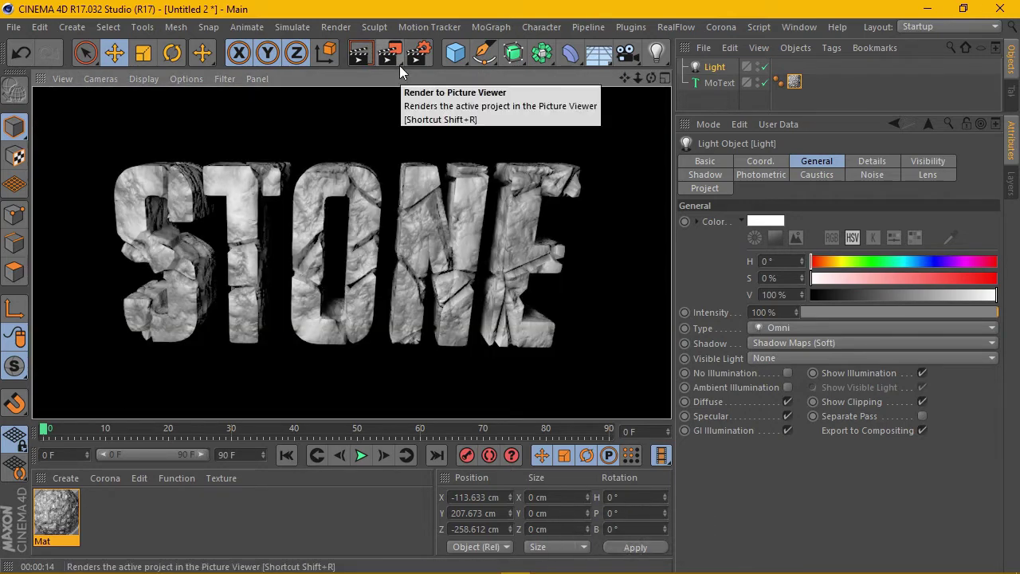
Wrap the colour noise in a Filter shader colorized at Hue 215° and Saturation 23%.
double_click(56, 514)
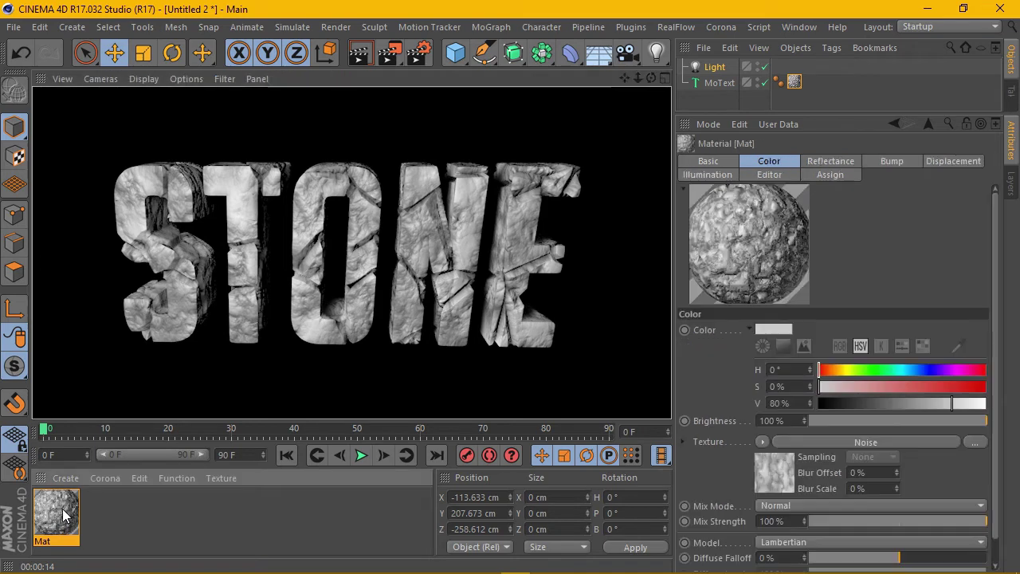
click(283, 296)
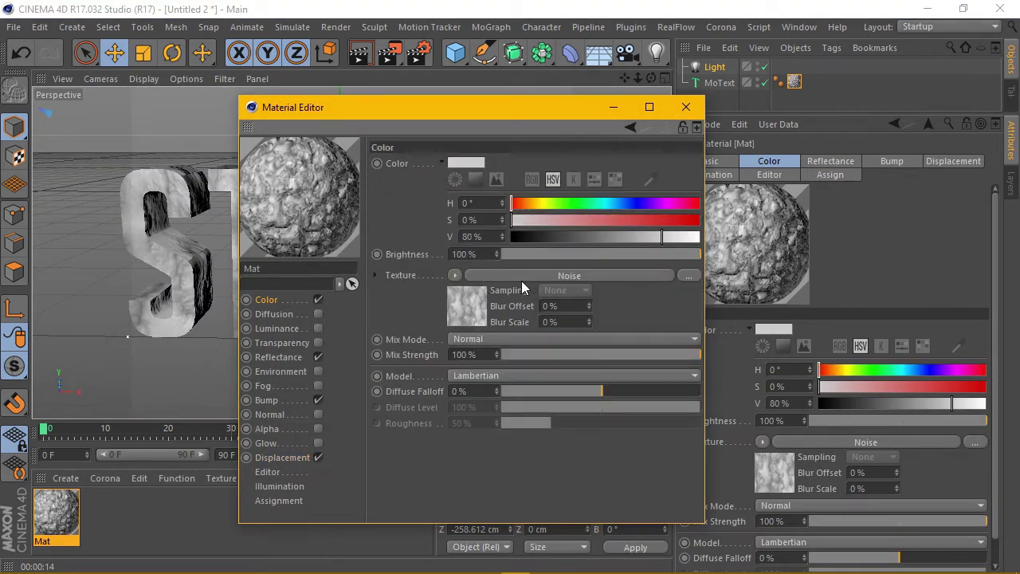
click(593, 280)
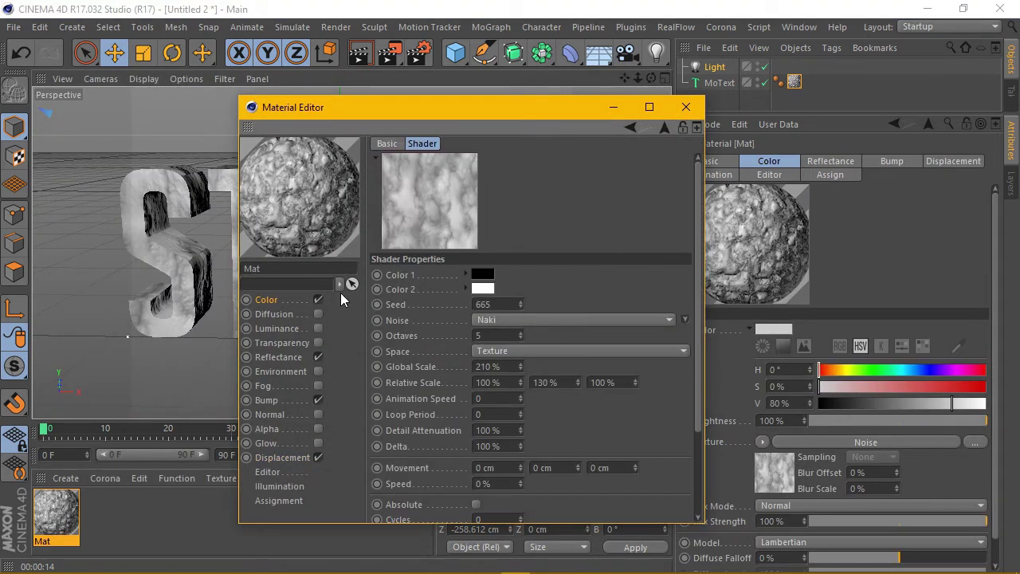
click(665, 128)
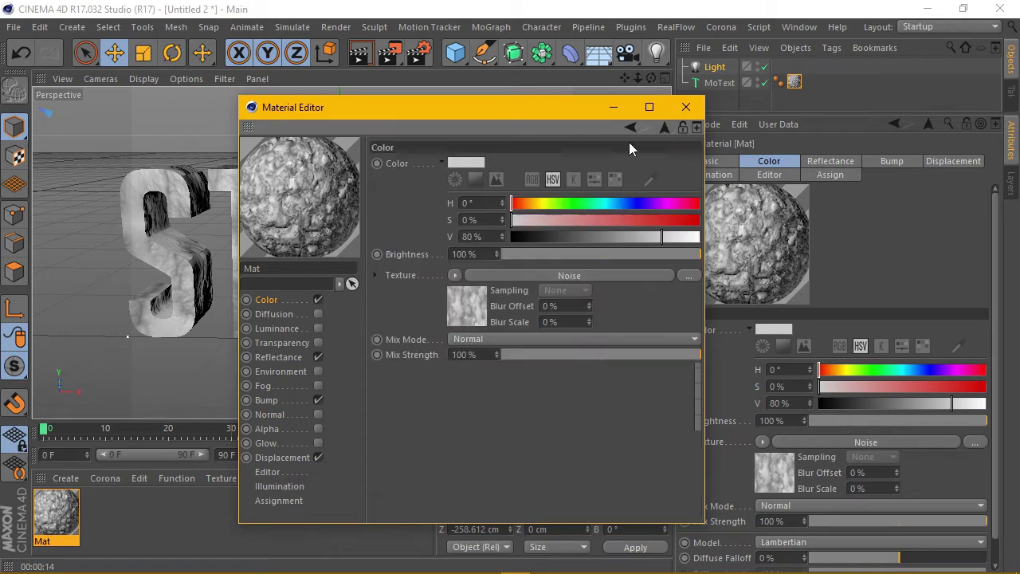
click(444, 275)
click(486, 366)
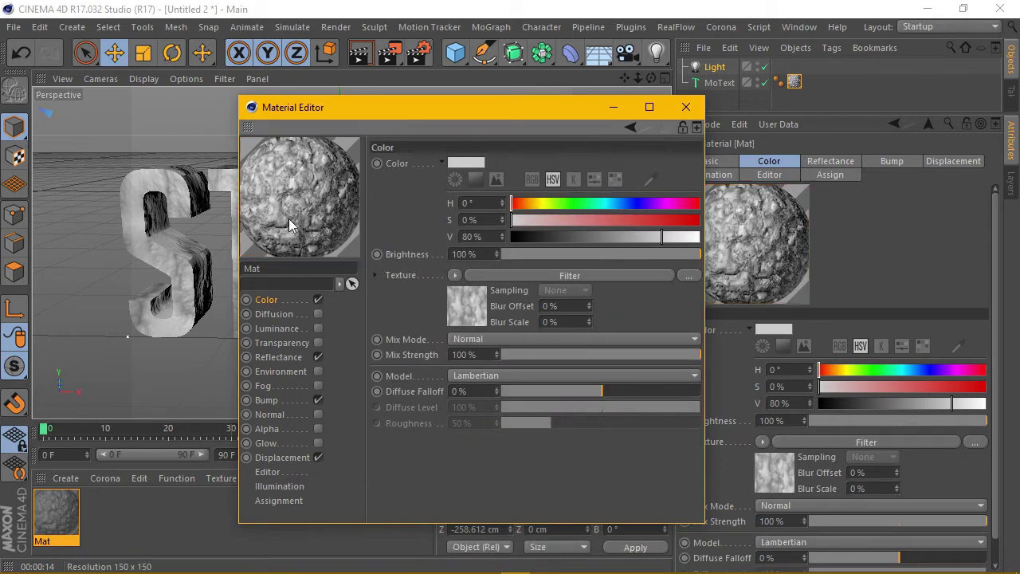
click(534, 276)
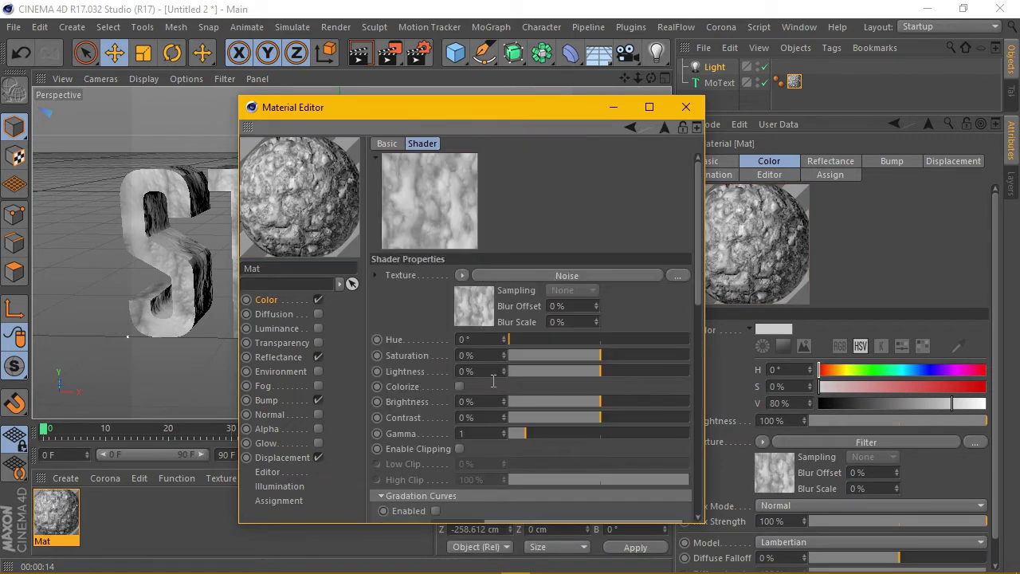
click(459, 387)
drag(601, 355, 614, 356)
mouse_move(526, 339)
mouse_down()
mouse_move(630, 341)
mouse_move(619, 344)
mouse_up()
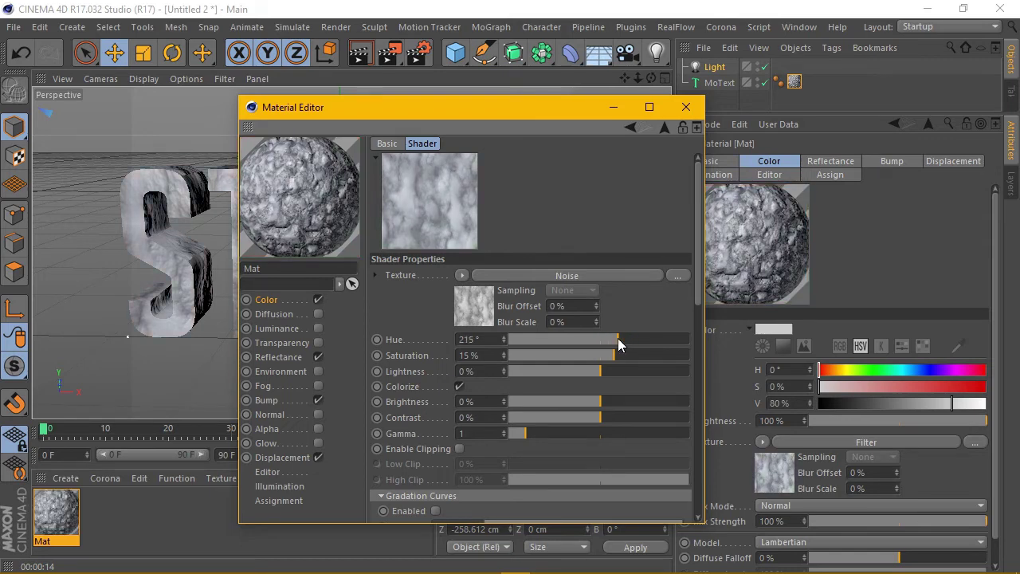
Recheck the colour shader settings and test render the bluish STONE letters.
click(687, 112)
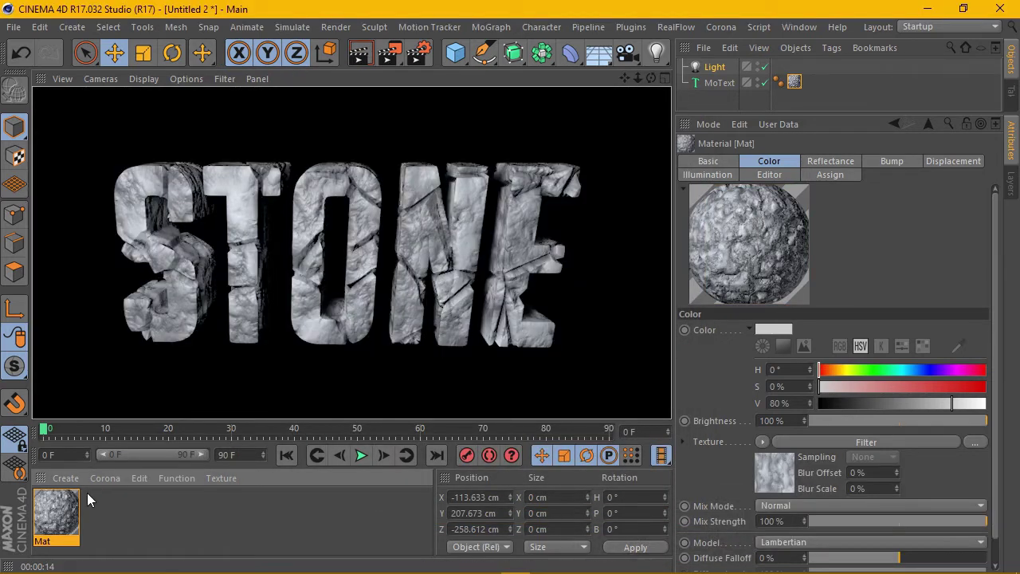
double_click(70, 510)
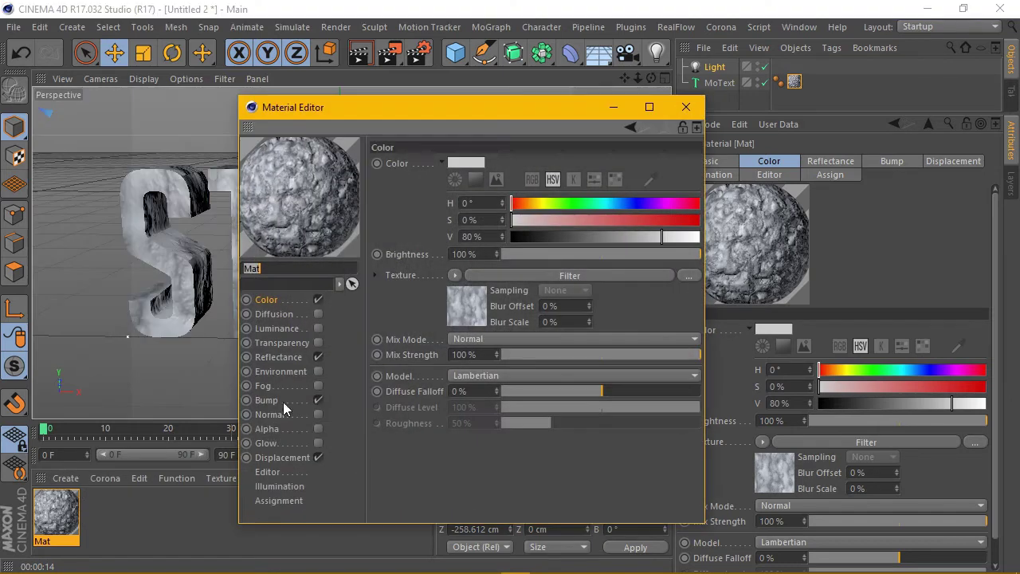
click(460, 299)
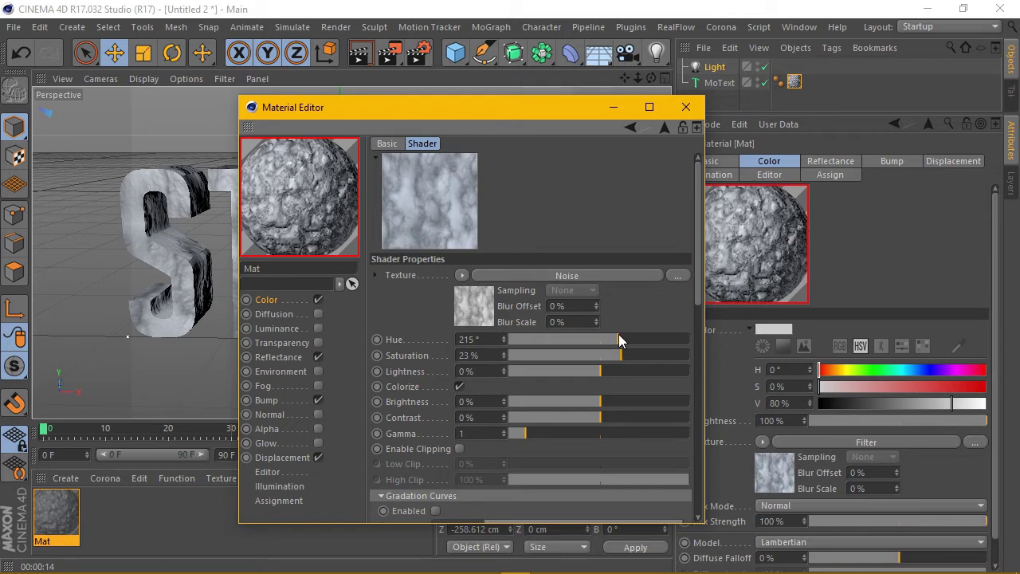
click(689, 112)
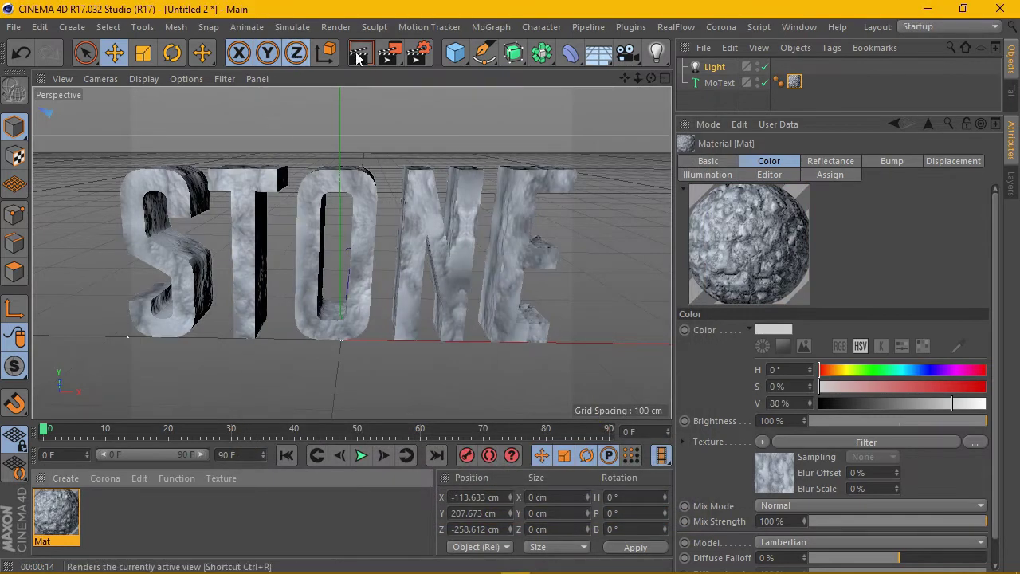
click(359, 52)
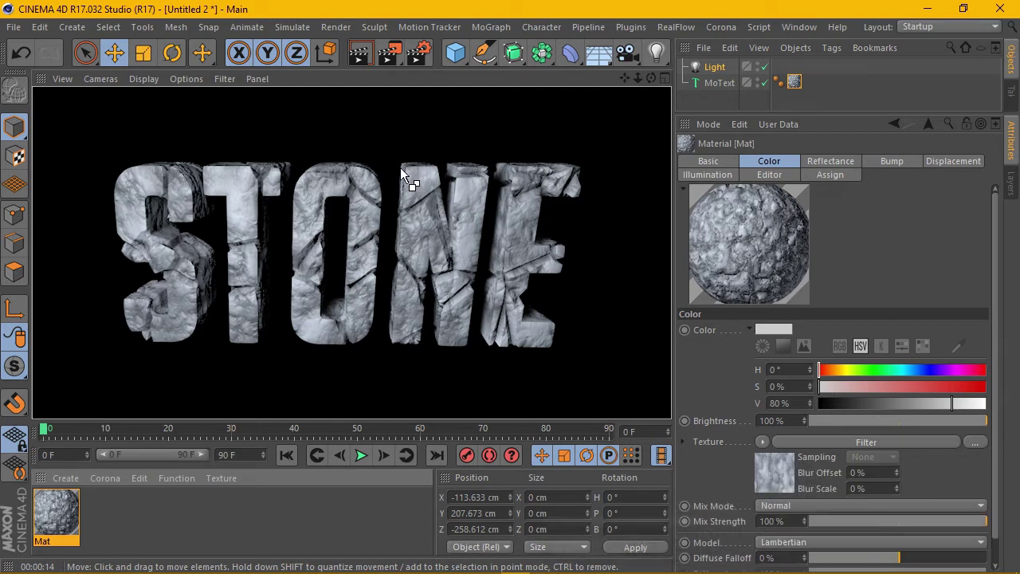
click(472, 241)
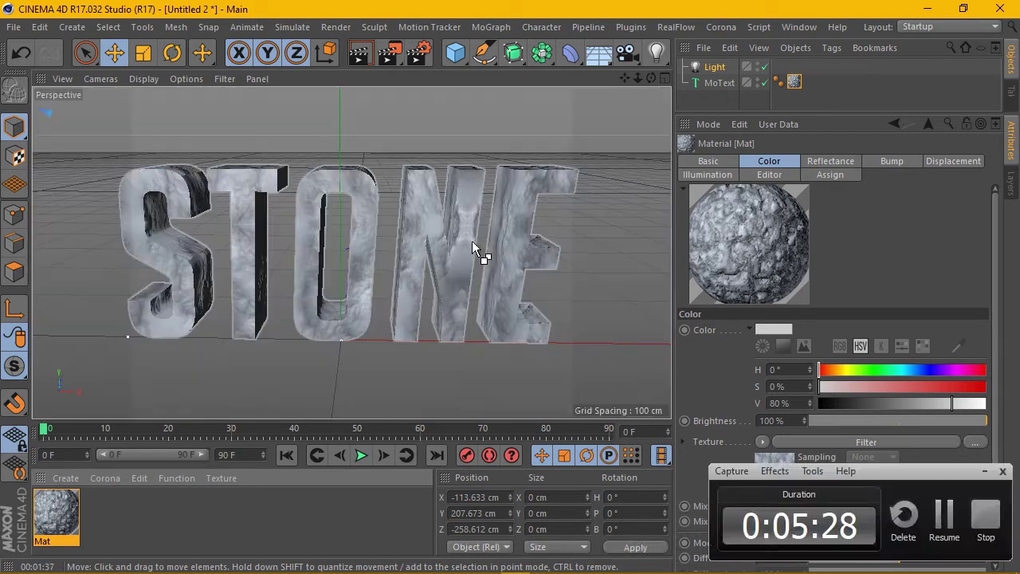
click(425, 52)
Set render Anti-Aliasing to Best.
click(61, 82)
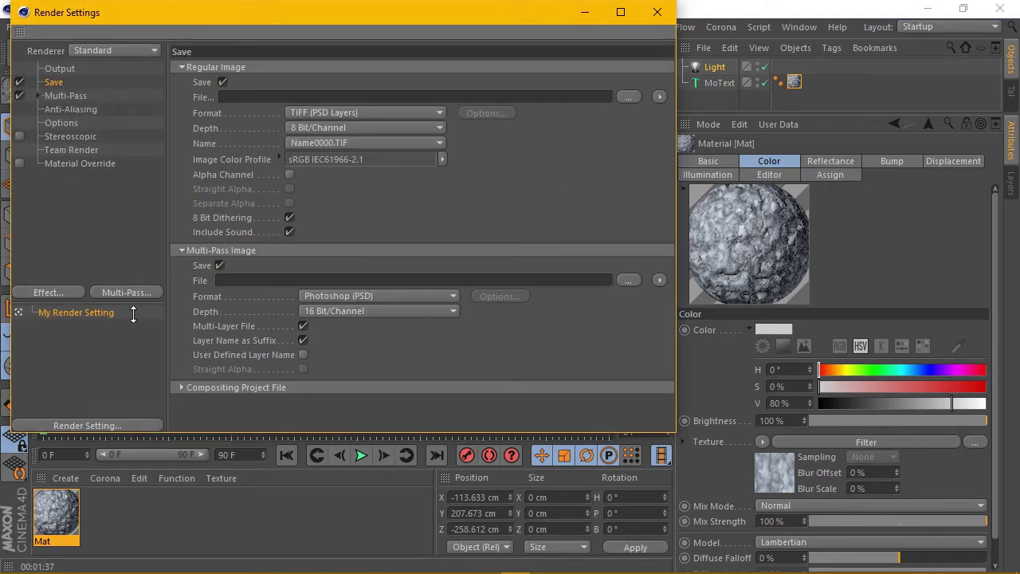
click(71, 109)
click(345, 68)
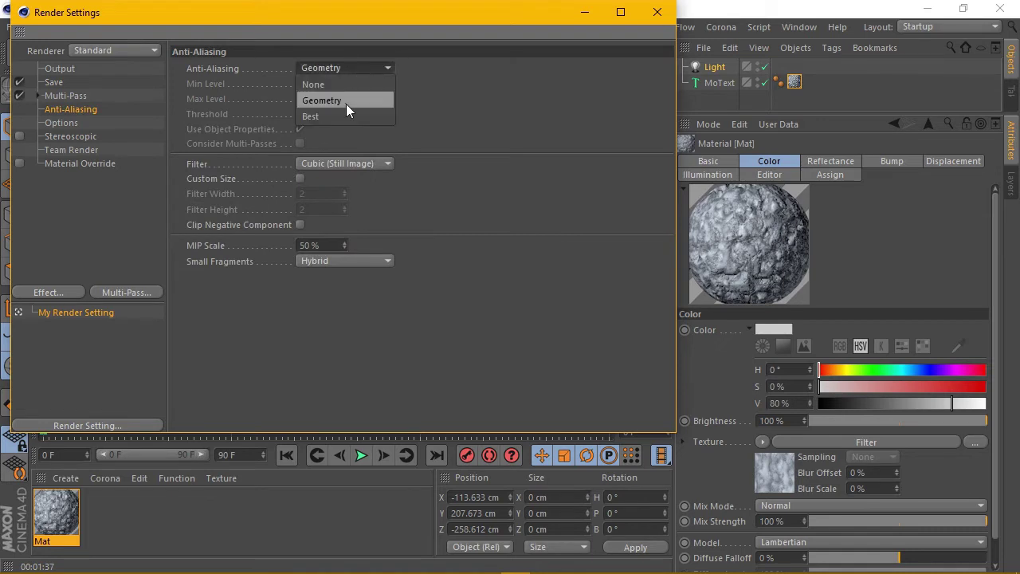
click(319, 85)
Add Ambient Occlusion and Global Illumination with Low record density.
click(67, 292)
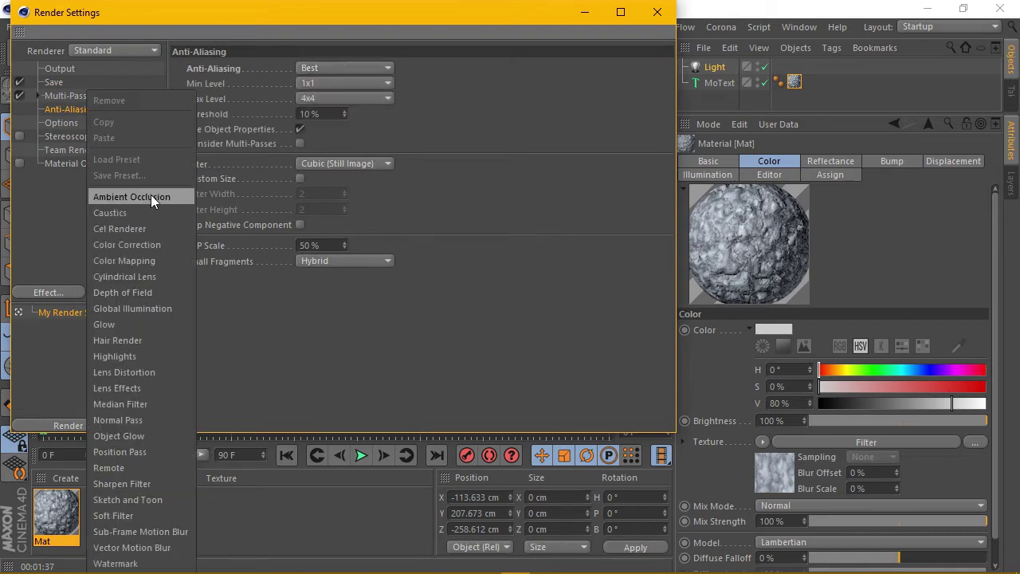
click(150, 196)
click(59, 293)
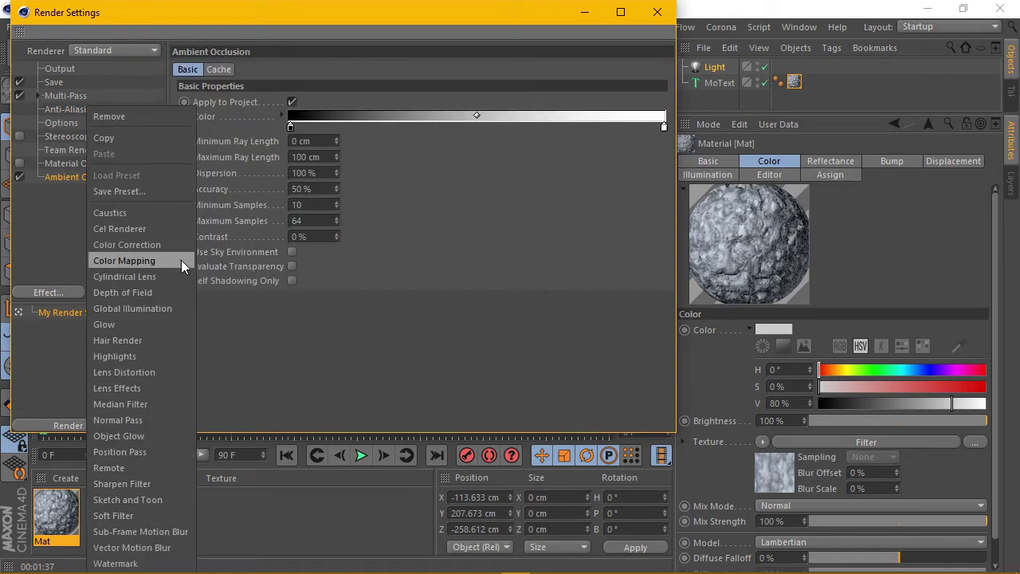
click(146, 317)
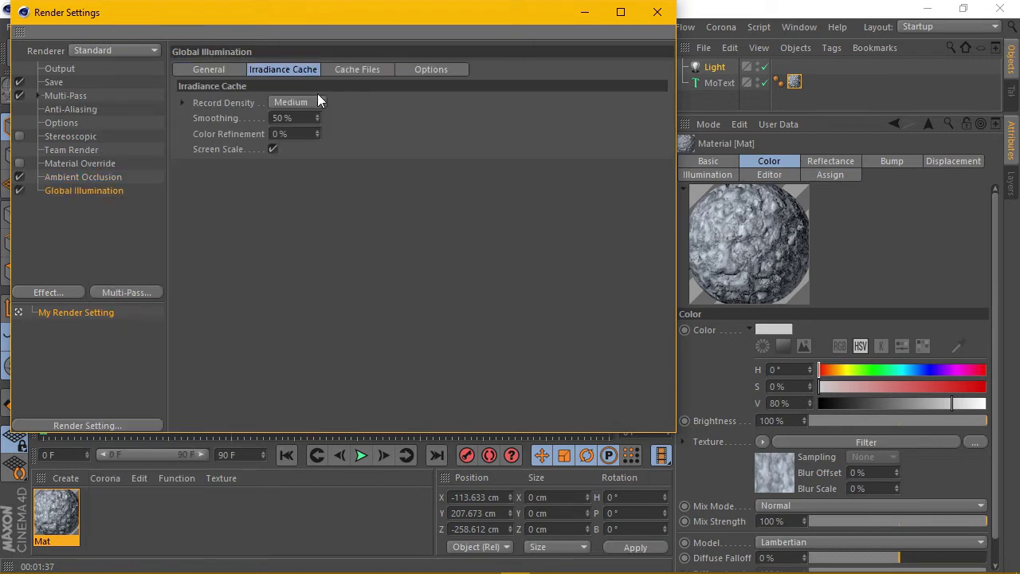
click(321, 100)
click(291, 150)
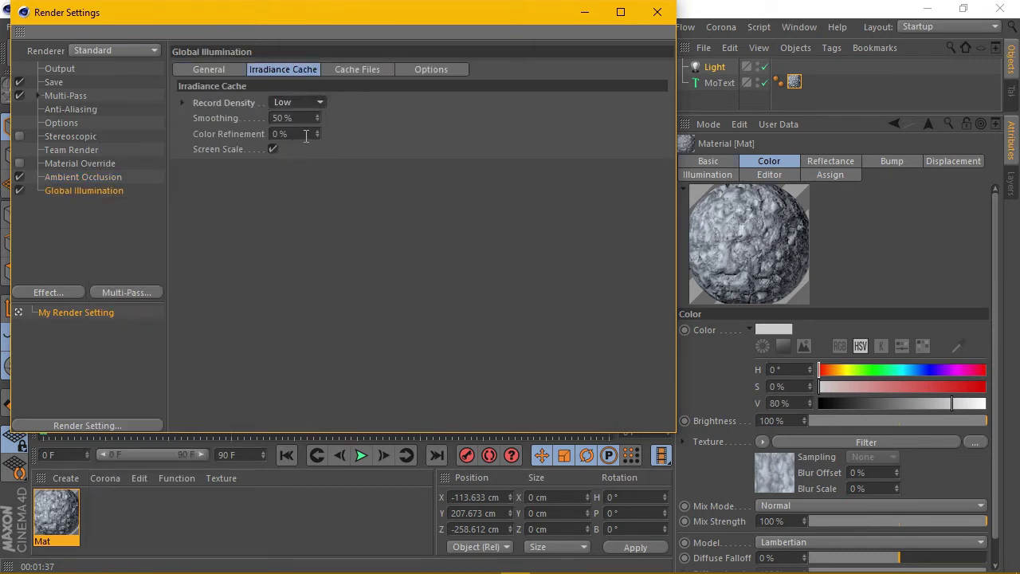
Choose the HDV/HDTV 720 25 output resolution preset.
click(70, 83)
click(71, 72)
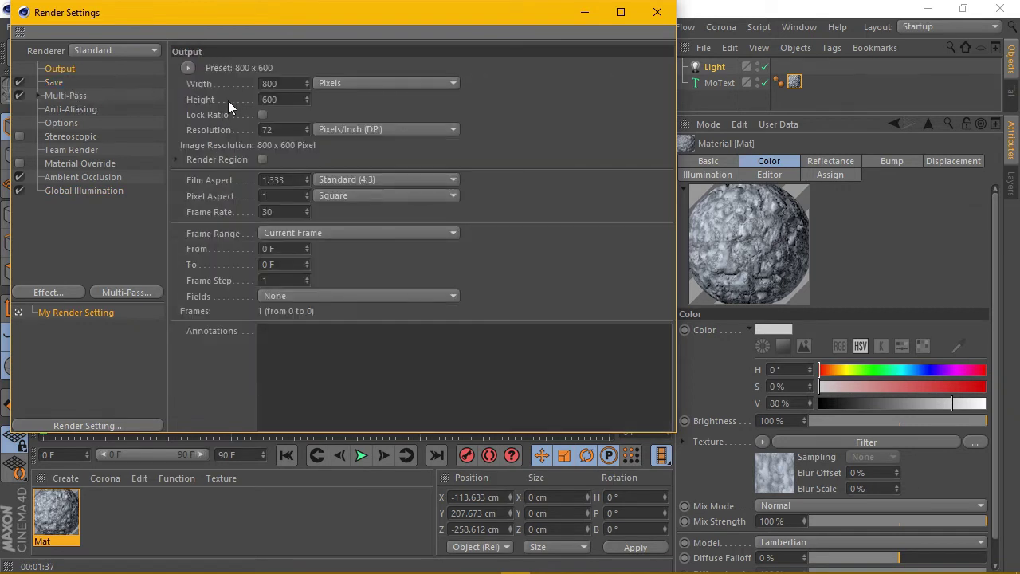
click(190, 69)
mouse_move(209, 116)
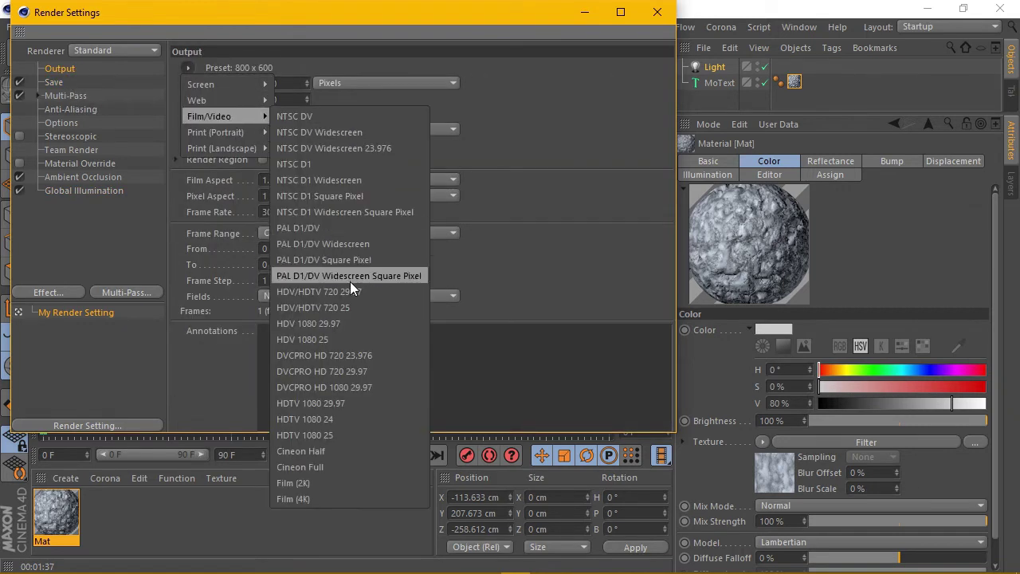
click(352, 301)
Save rendered images as PNG and close the Render Settings.
click(86, 106)
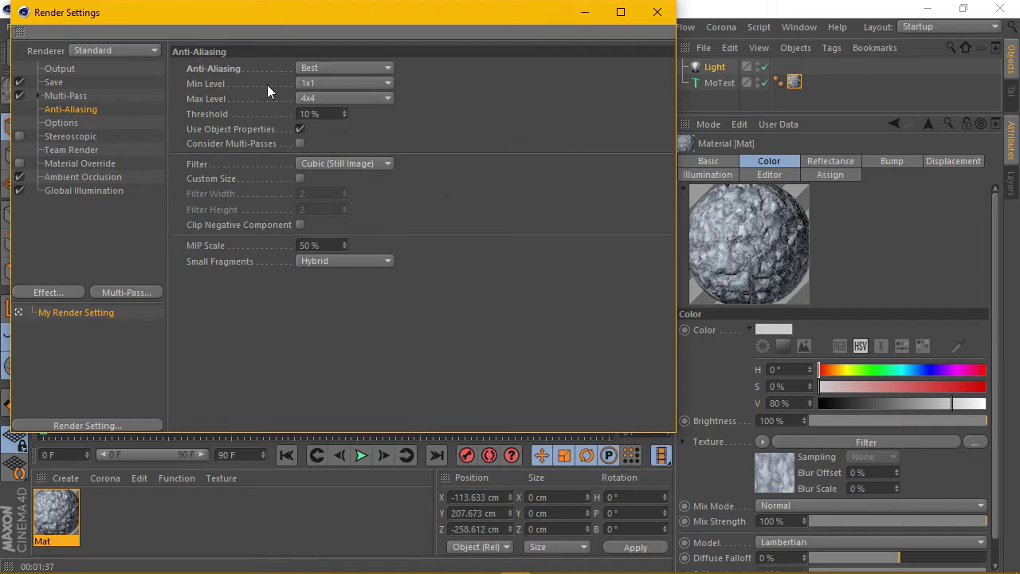
click(57, 82)
click(337, 112)
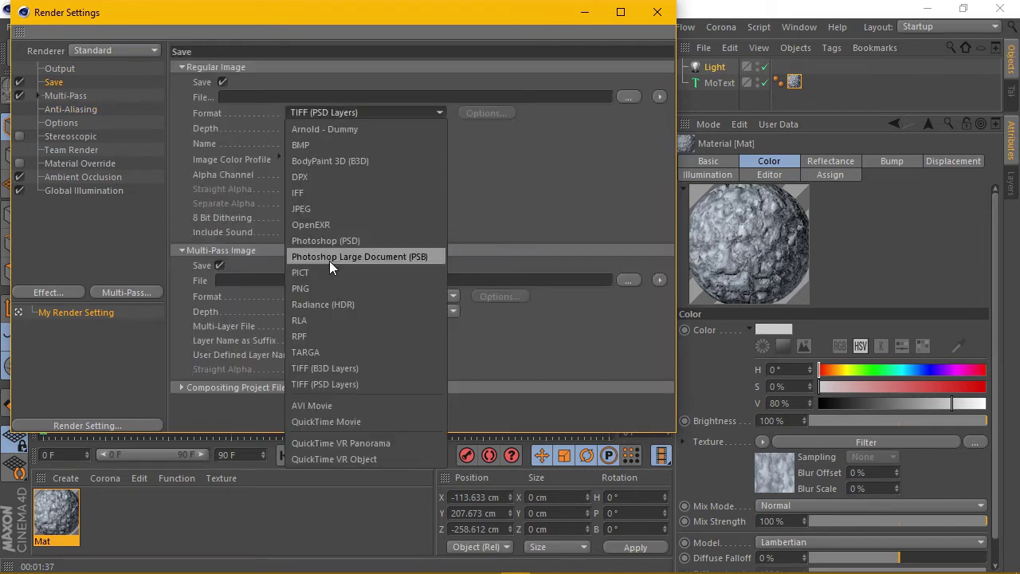
click(329, 292)
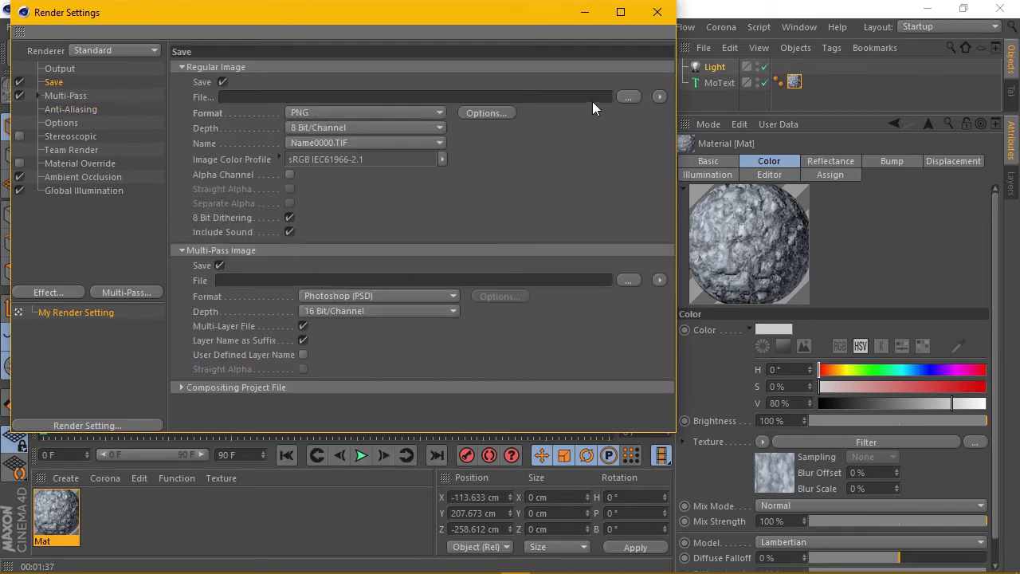
click(658, 13)
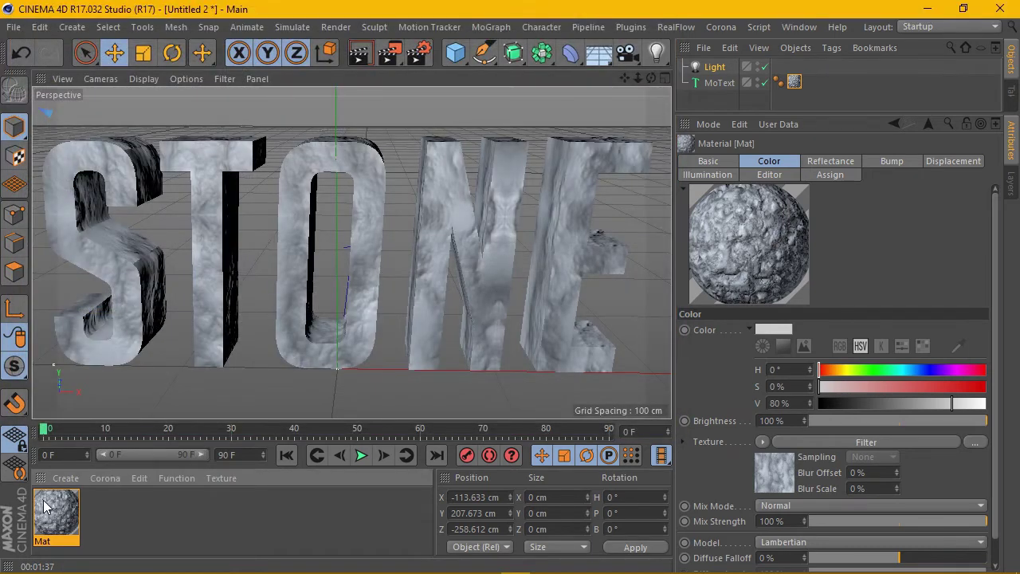
Rename the Mat material to STONE.
double_click(47, 507)
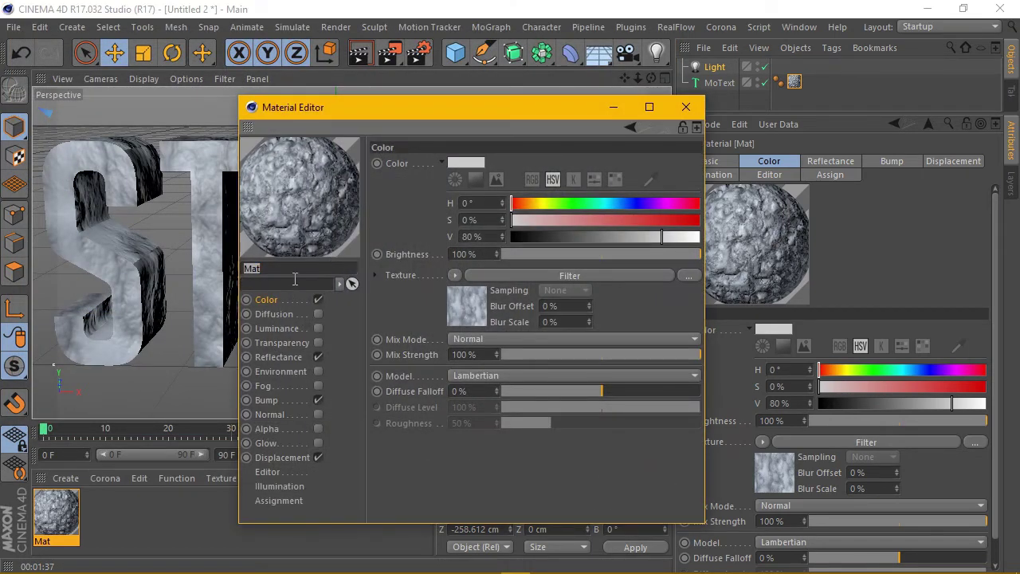
text(STONE)
key(Return)
Try different material preview objects and sizes, return it to a sphere, and close the editor.
right_click(301, 206)
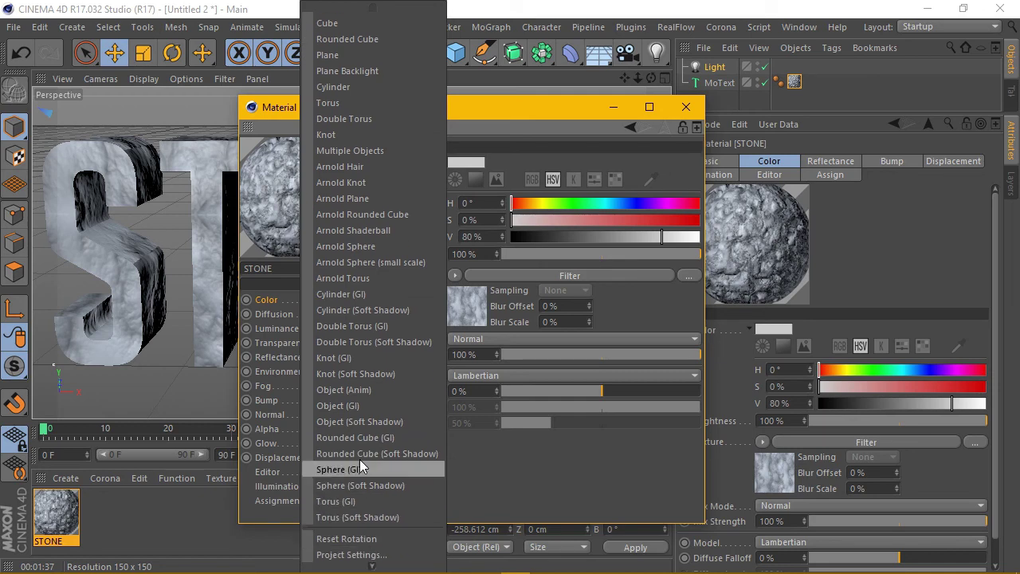
click(364, 406)
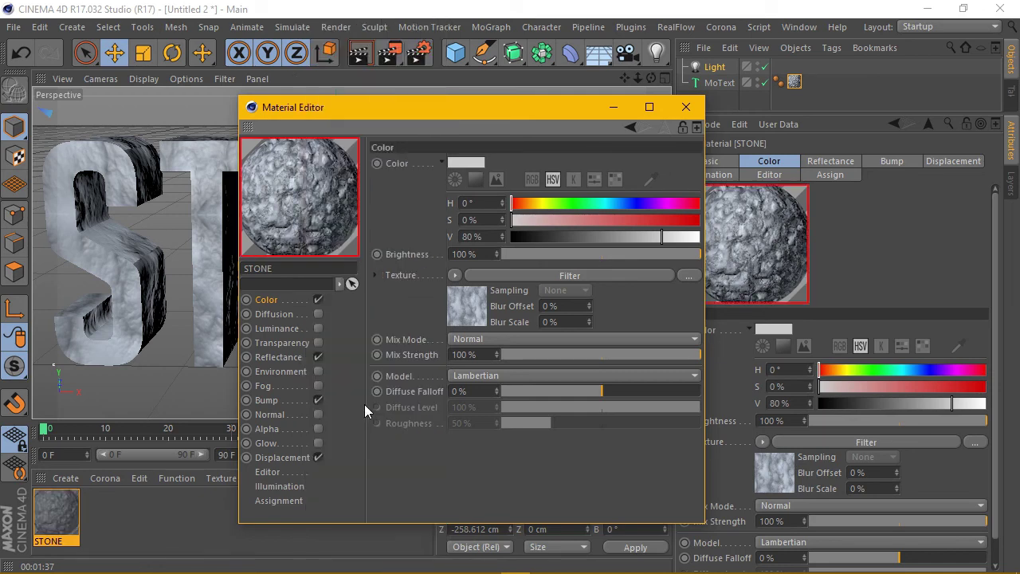
right_click(274, 223)
click(337, 90)
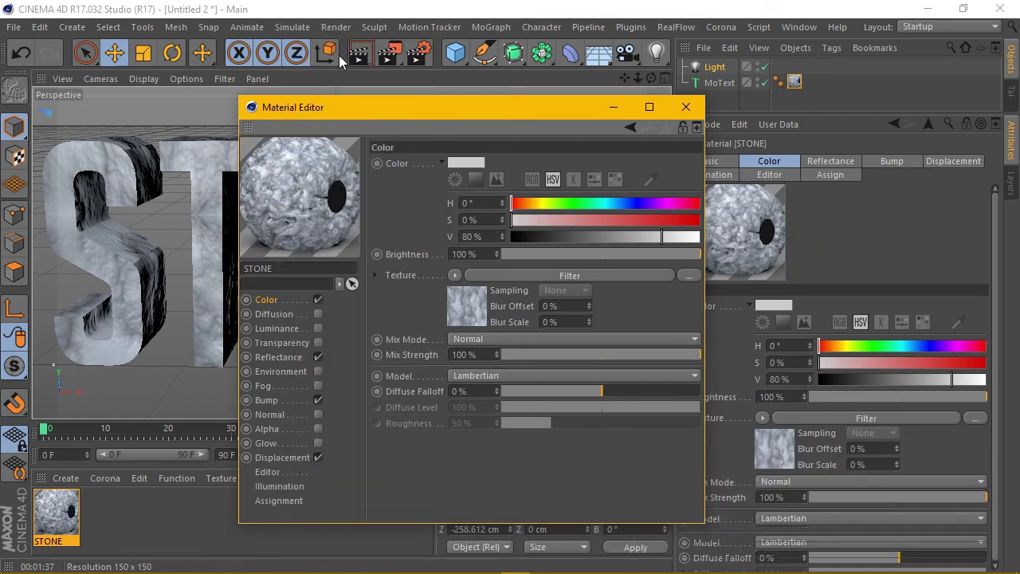
click(678, 107)
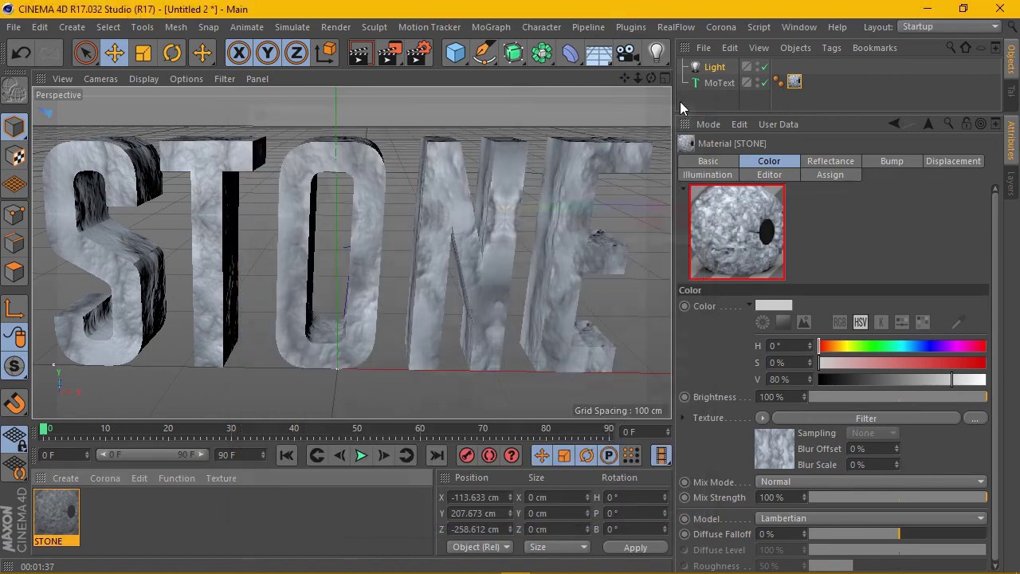
scroll(411, 269, down, 4)
scroll(411, 269, down, 1)
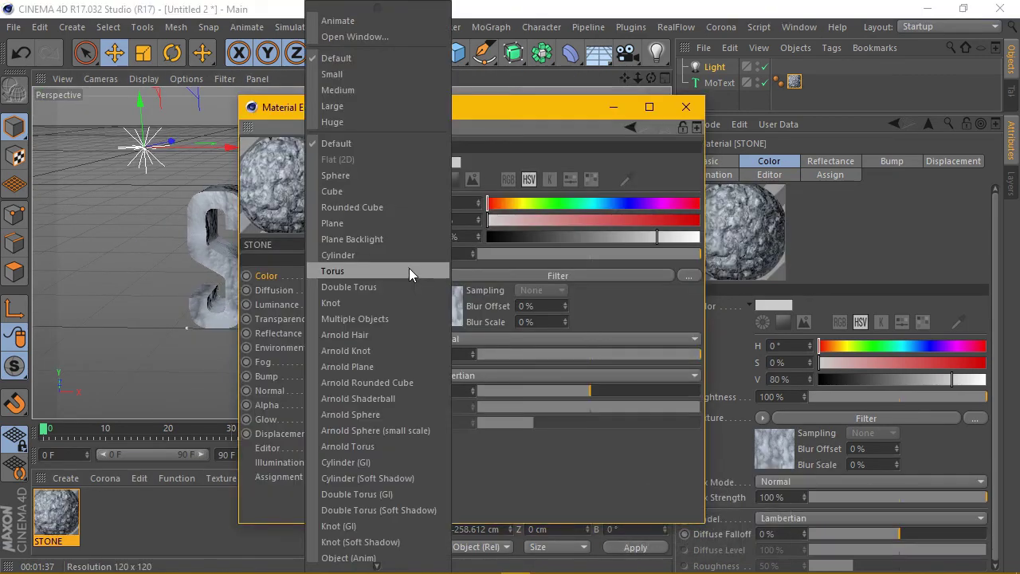
click(379, 142)
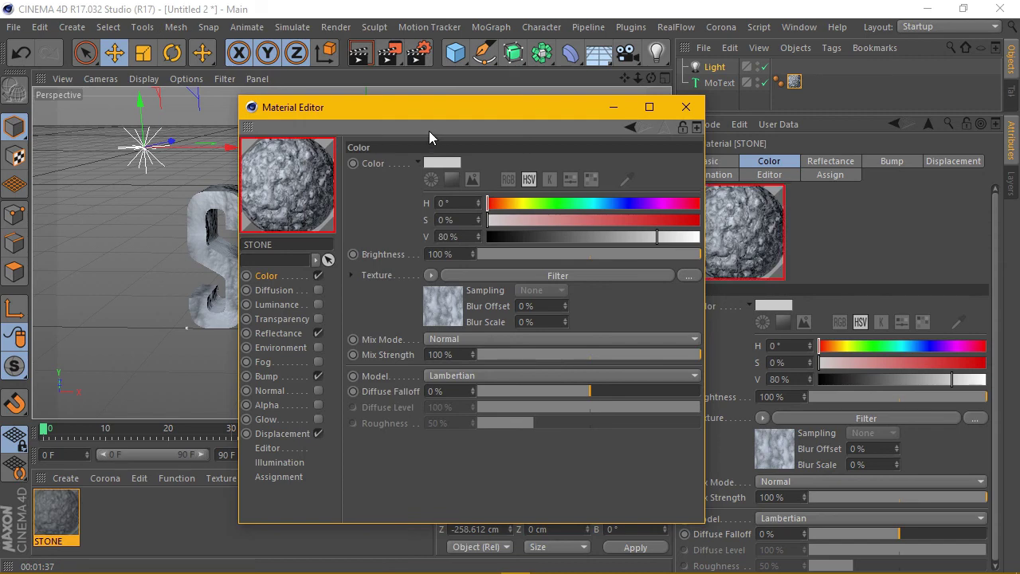
click(686, 107)
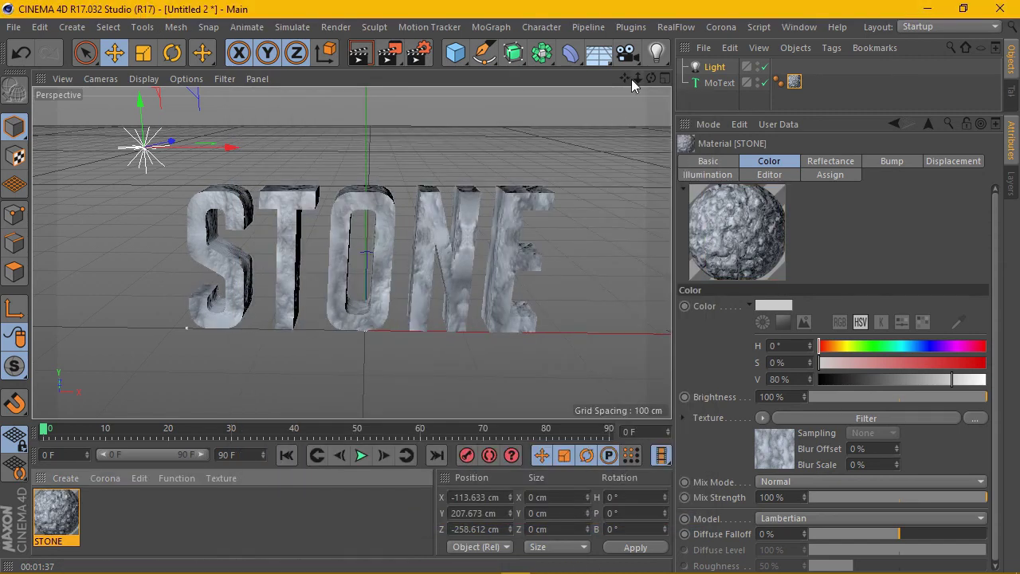
Zoom in on the STONE text and render the viewport.
drag(637, 77, 656, 84)
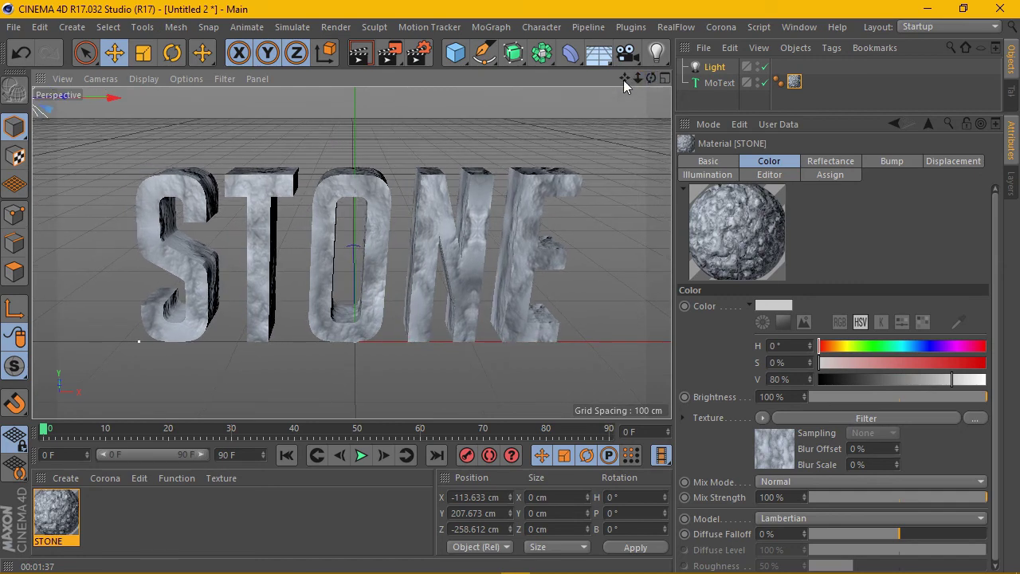
click(361, 56)
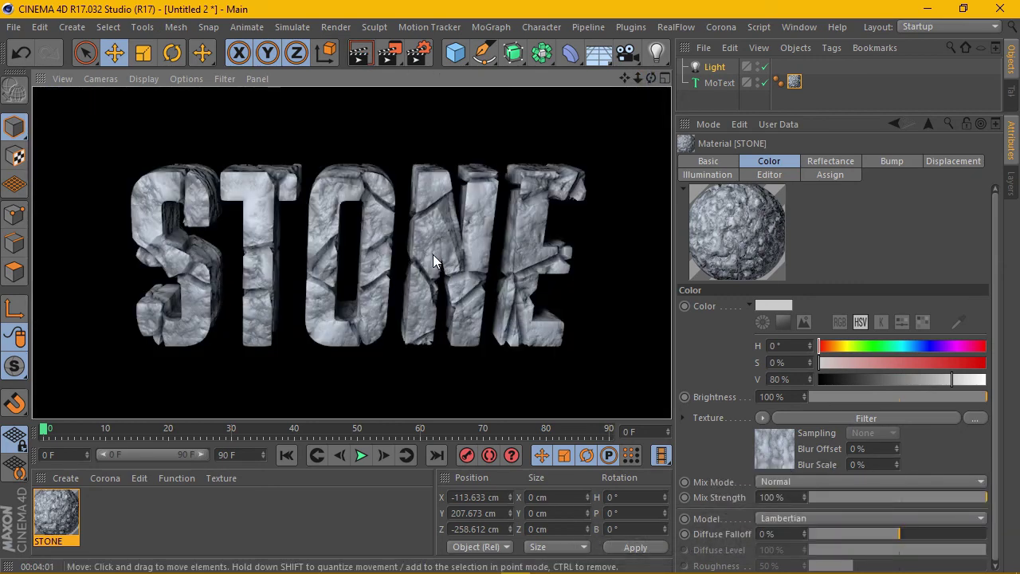